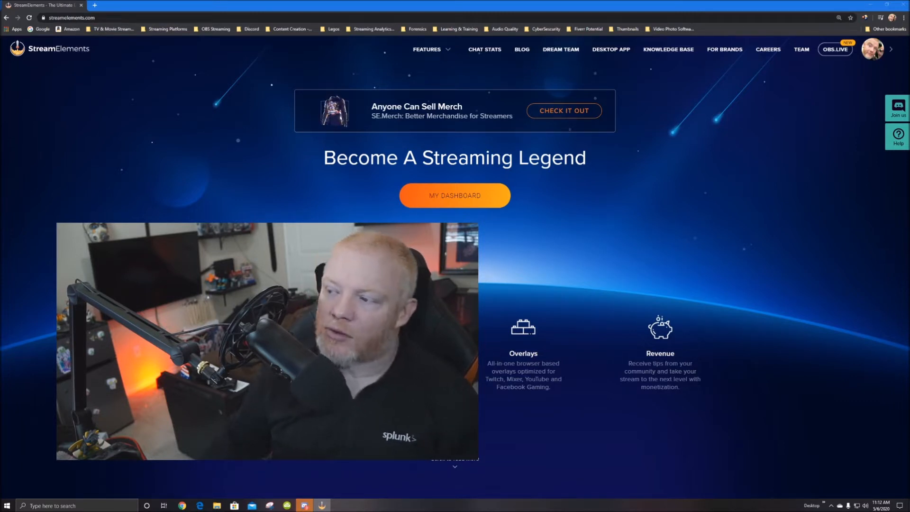
Open the OBS.Live page of the StreamElements site in a new browser tab and switch to it.
{"action": "right_click", "coordinate": [833, 51]}
{"action": "left_click", "coordinate": [853, 58]}
{"action": "left_click", "coordinate": [127, 4]}
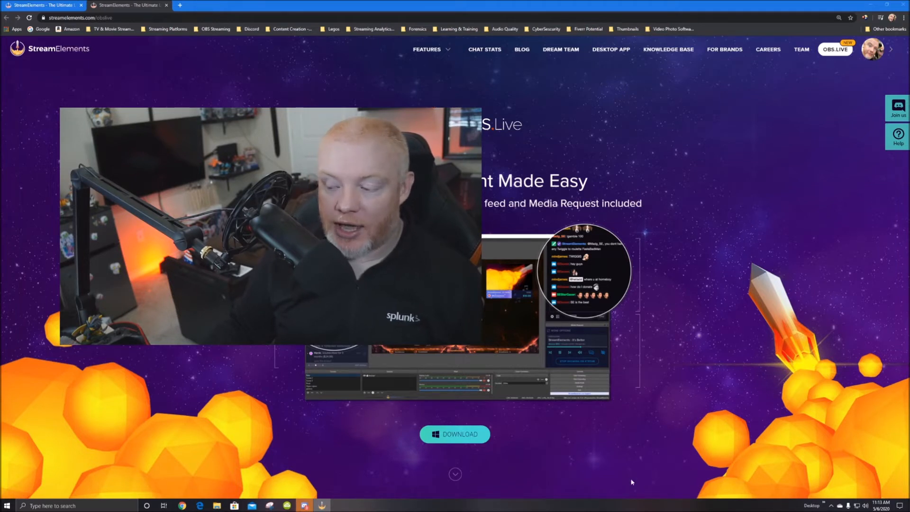
Launch StreamElements OBS.Live as administrator from its desktop shortcut.
{"action": "left_click", "coordinate": [823, 506]}
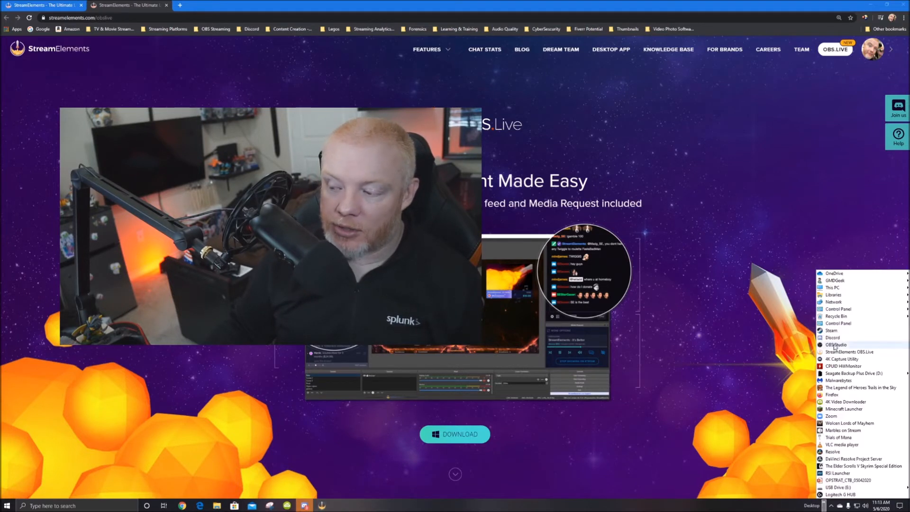
{"action": "right_click", "coordinate": [839, 352]}
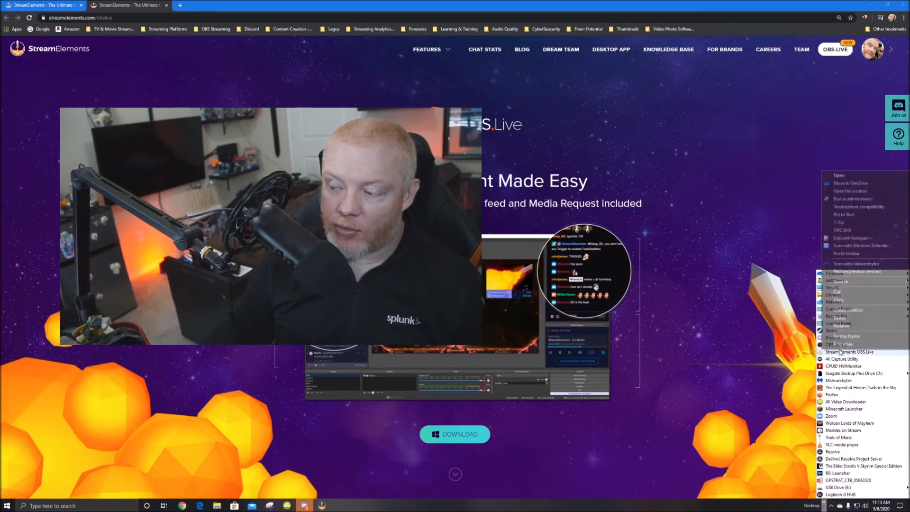
{"action": "left_click", "coordinate": [843, 200]}
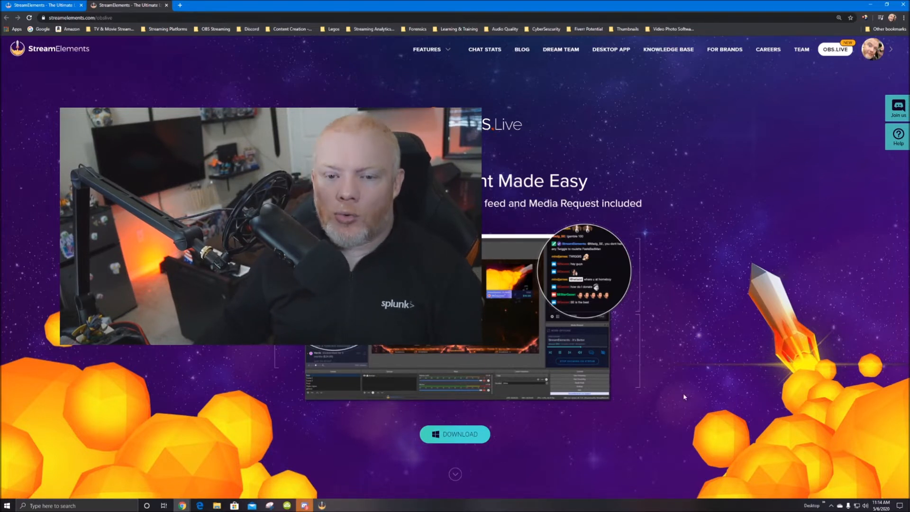
Minimize the browser and bring the OBS window fully into view on the desktop.
{"action": "left_click", "coordinate": [871, 5]}
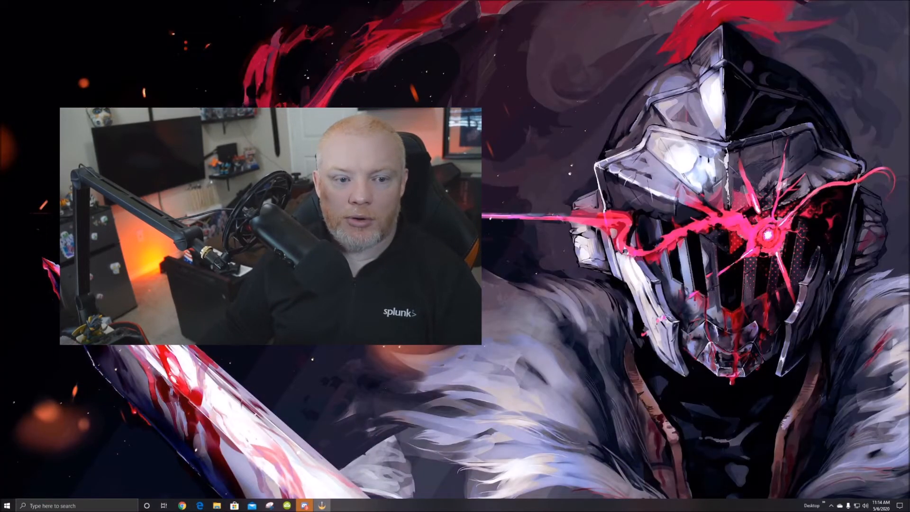
{"action": "left_click", "coordinate": [304, 505]}
{"action": "left_click_drag", "start_coordinate": [126, 177], "coordinate": [382, 80]}
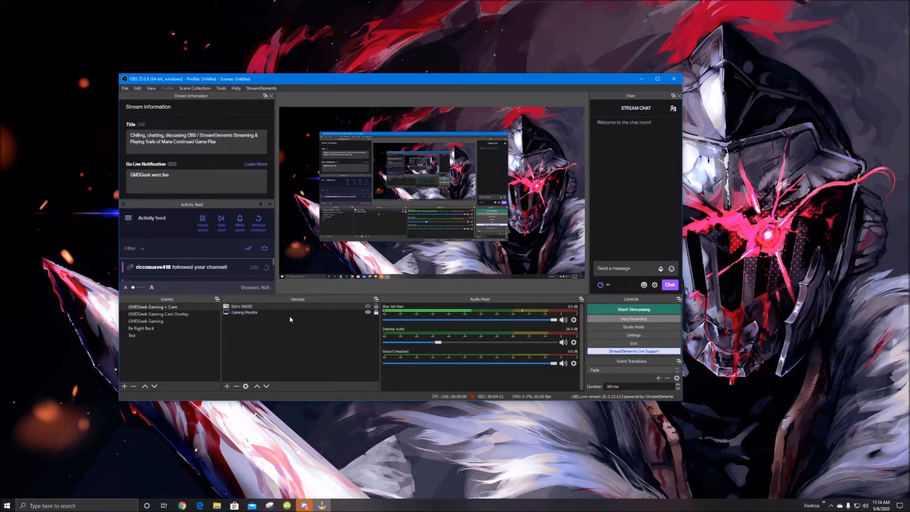
Open the Stream settings in OBS, review the available streaming services and select Twitch.
{"action": "left_click", "coordinate": [125, 89]}
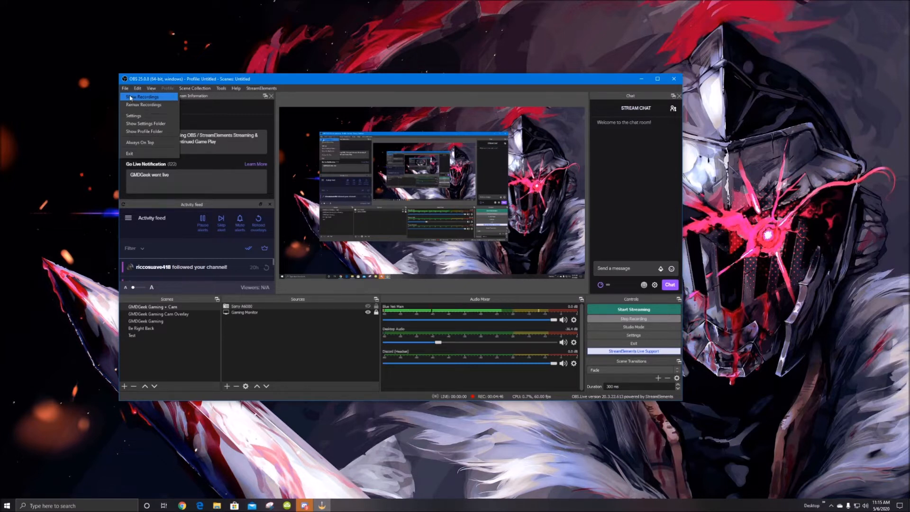
{"action": "left_click", "coordinate": [131, 115]}
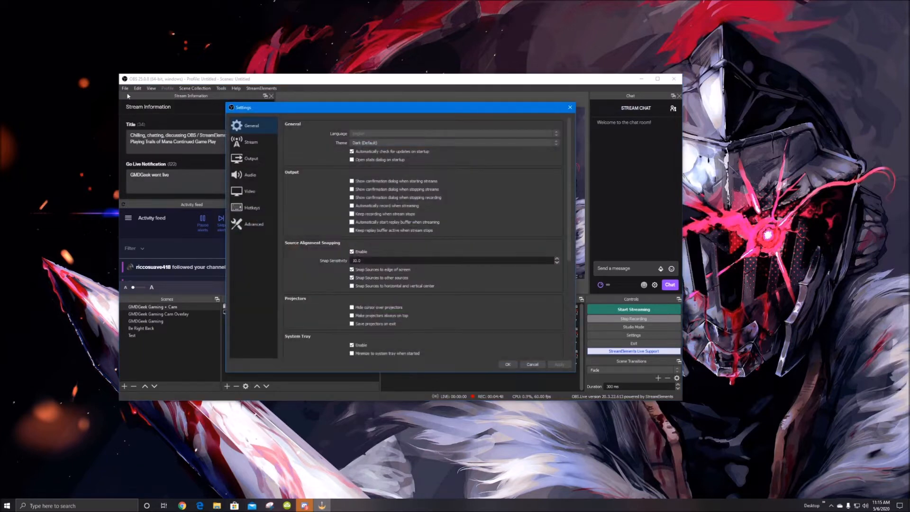
{"action": "left_click", "coordinate": [251, 142]}
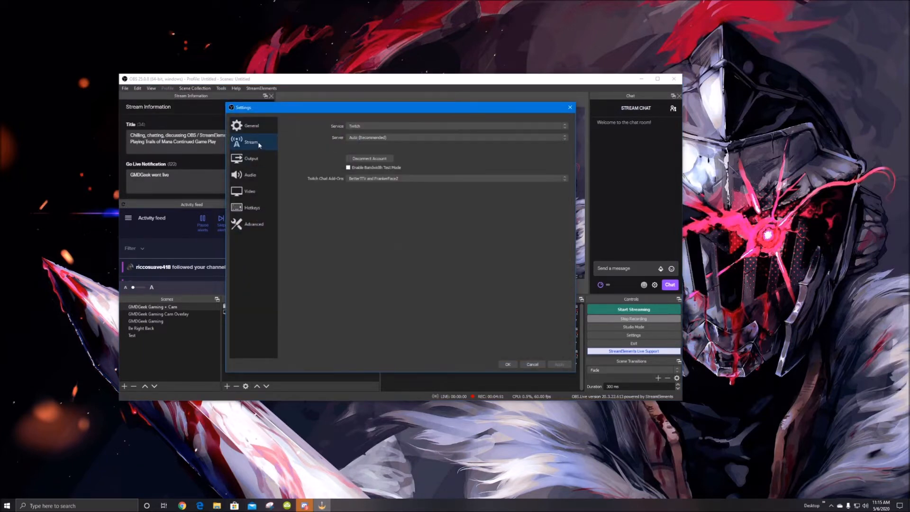
{"action": "left_click", "coordinate": [365, 127]}
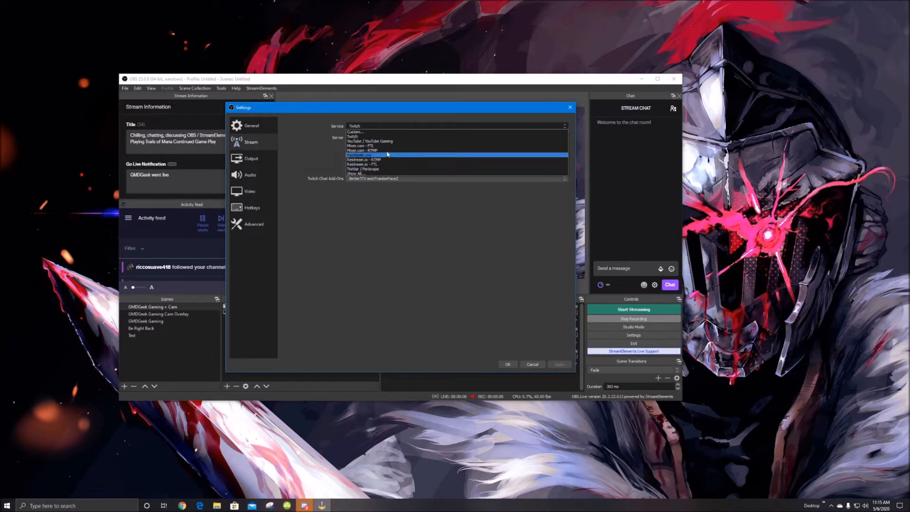
{"action": "left_click", "coordinate": [375, 136]}
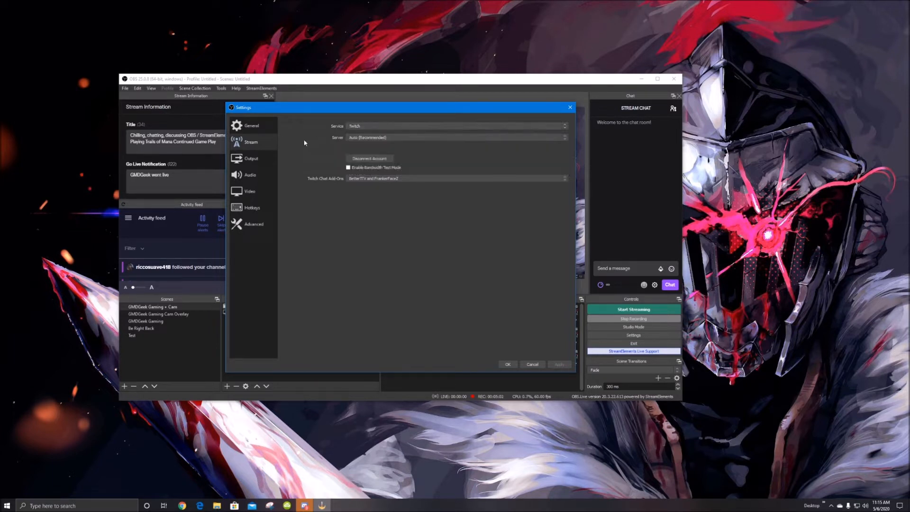
Review the streaming output's rate control options and the video settings, closing the settings without saving.
{"action": "left_click", "coordinate": [260, 162]}
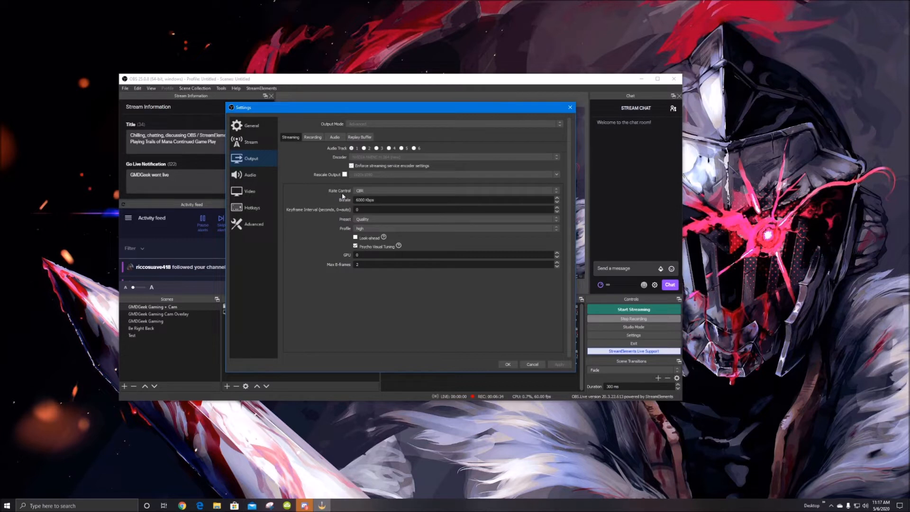
{"action": "left_click", "coordinate": [382, 191]}
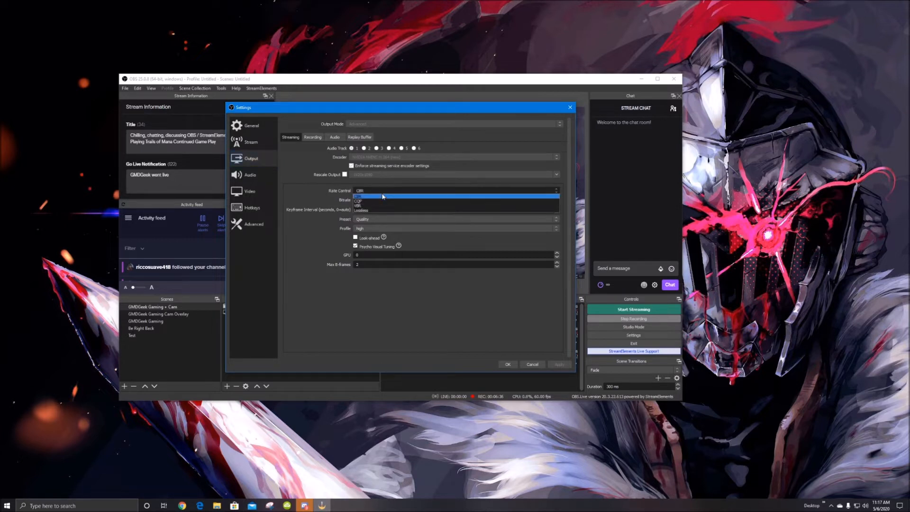
{"action": "left_click", "coordinate": [339, 191]}
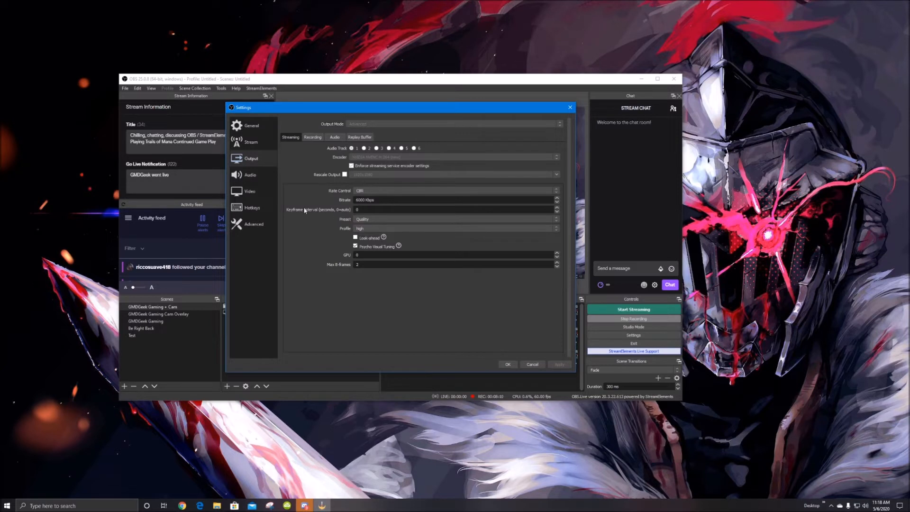
{"action": "left_click", "coordinate": [247, 196]}
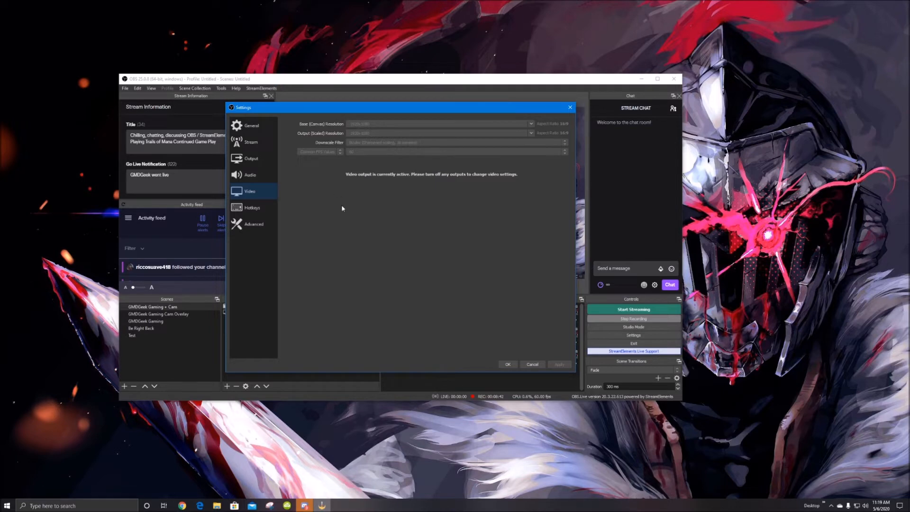
{"action": "left_click", "coordinate": [524, 364]}
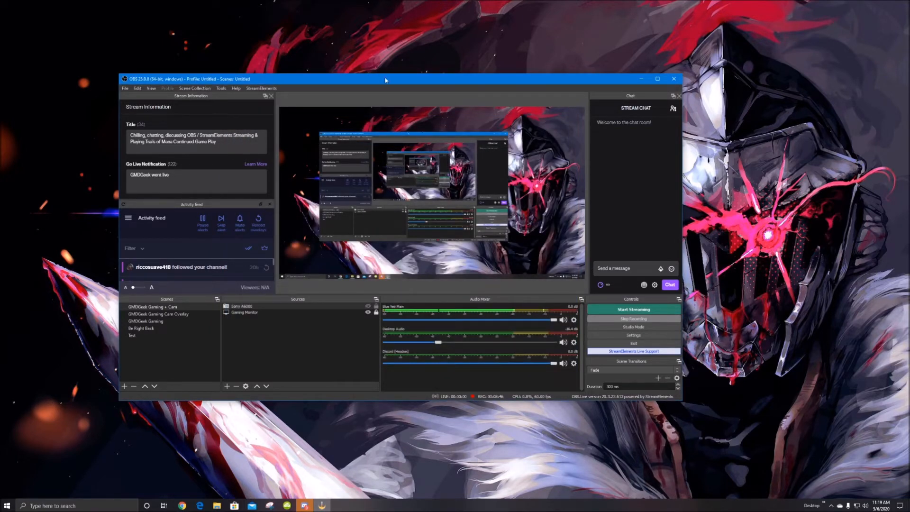
Remove the Test scene from the scene list and confirm the removal.
{"action": "mouse_move", "coordinate": [388, 84]}
{"action": "left_mouse_down"}
{"action": "mouse_move", "coordinate": [441, 66]}
{"action": "mouse_move", "coordinate": [383, 87]}
{"action": "mouse_move", "coordinate": [394, 85]}
{"action": "left_mouse_up"}
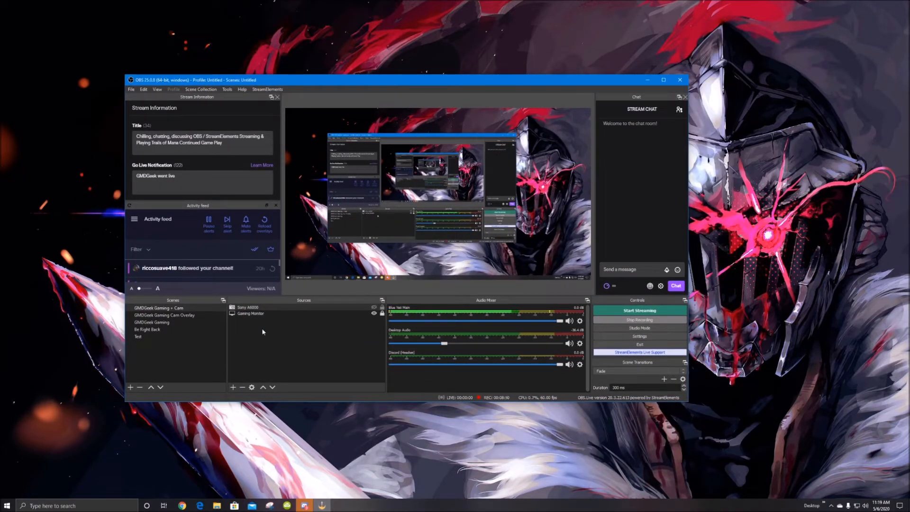
{"action": "left_click", "coordinate": [150, 338]}
{"action": "right_click", "coordinate": [150, 338]}
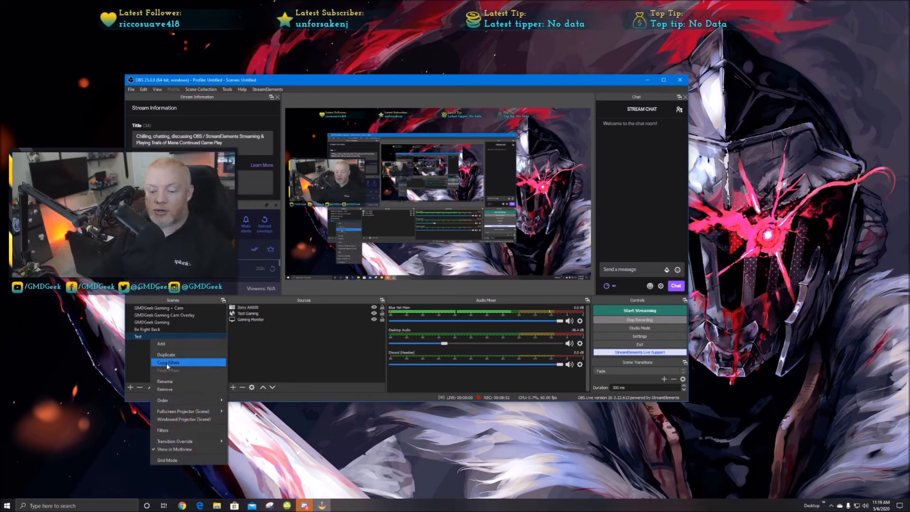
{"action": "left_click", "coordinate": [170, 389]}
{"action": "left_click", "coordinate": [421, 253]}
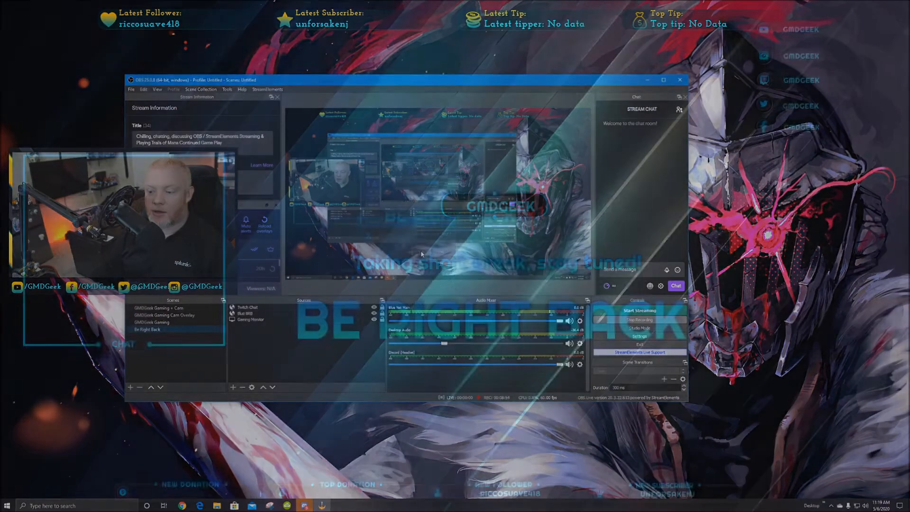
View the Gaming + Cam, Gaming Cam Overlay, Gaming and Be Right Back scenes one after another.
{"action": "left_click", "coordinate": [159, 308]}
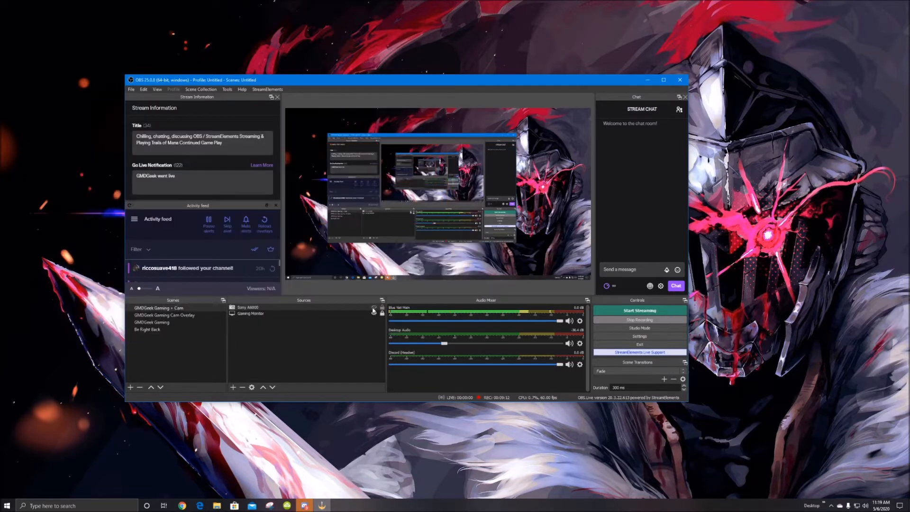
{"action": "left_click", "coordinate": [174, 316]}
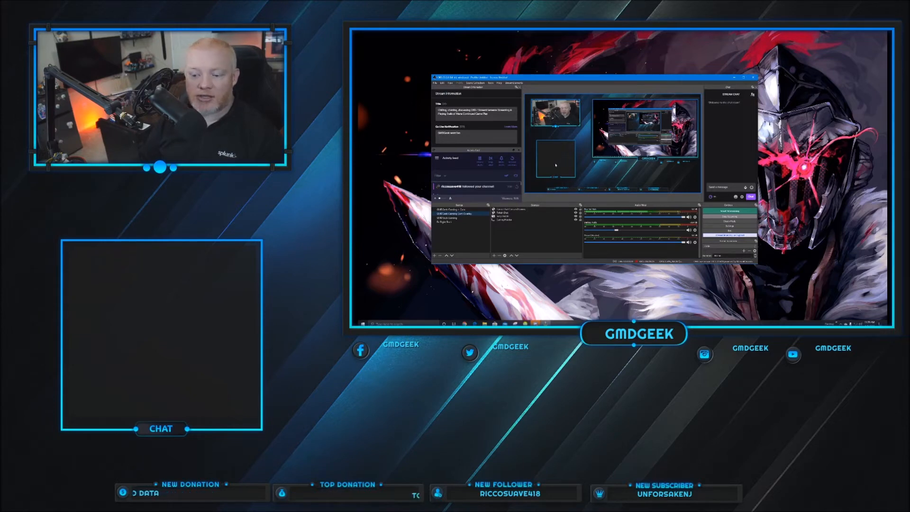
{"action": "left_click", "coordinate": [447, 218]}
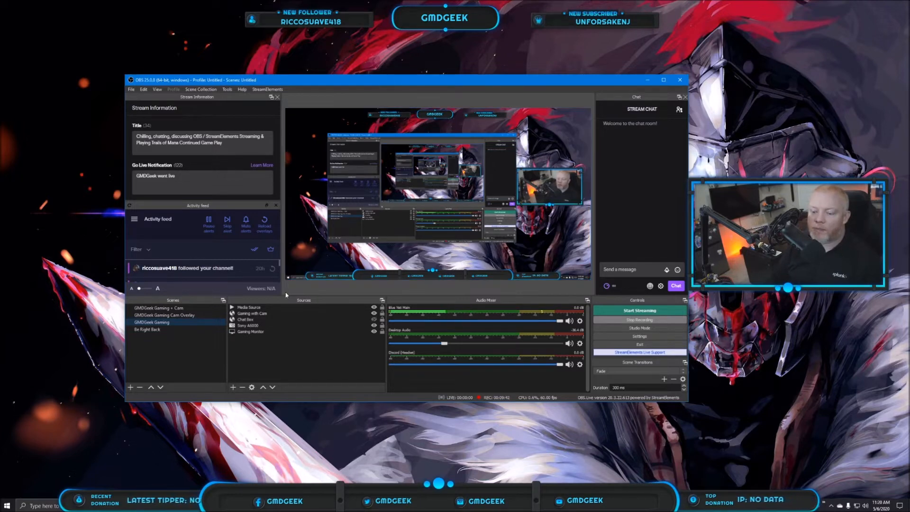
{"action": "left_click", "coordinate": [150, 330]}
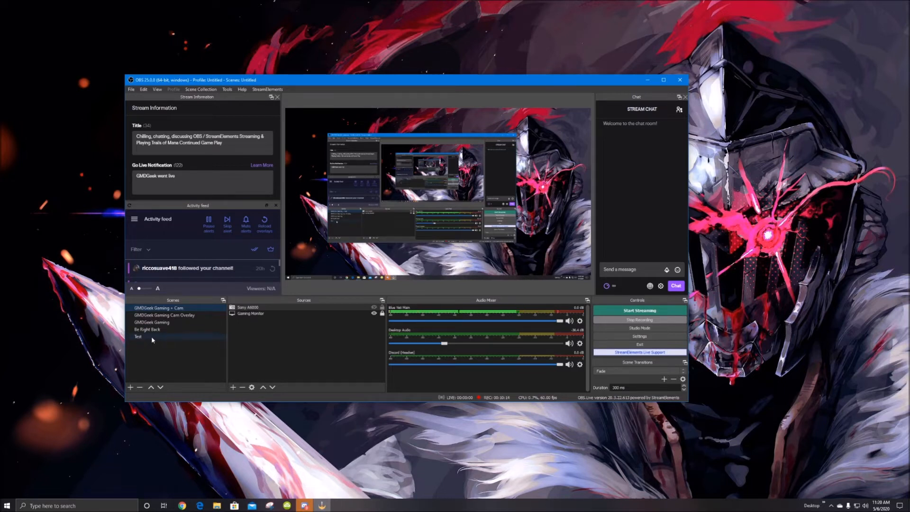
Add the existing Gaming Monitor display capture to the Test scene and stretch it to fill the canvas.
{"action": "left_click", "coordinate": [233, 388]}
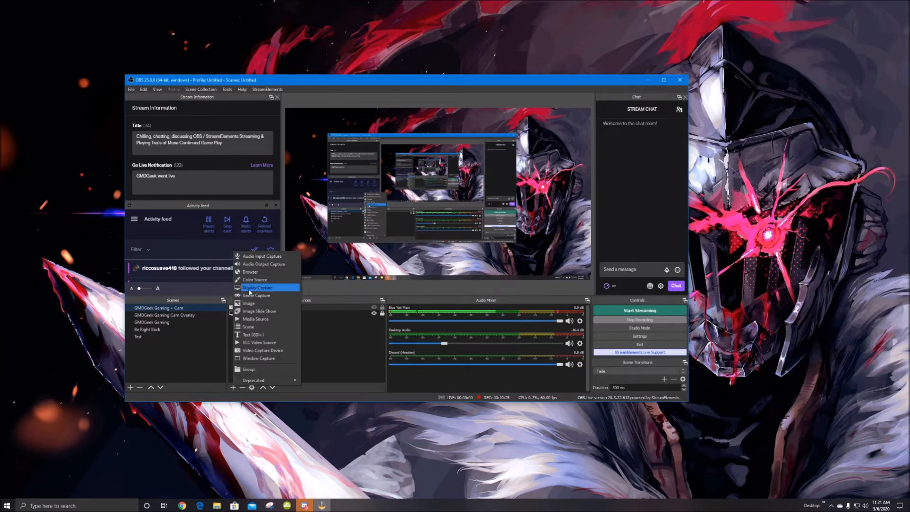
{"action": "left_click", "coordinate": [251, 288]}
{"action": "left_click", "coordinate": [365, 214]}
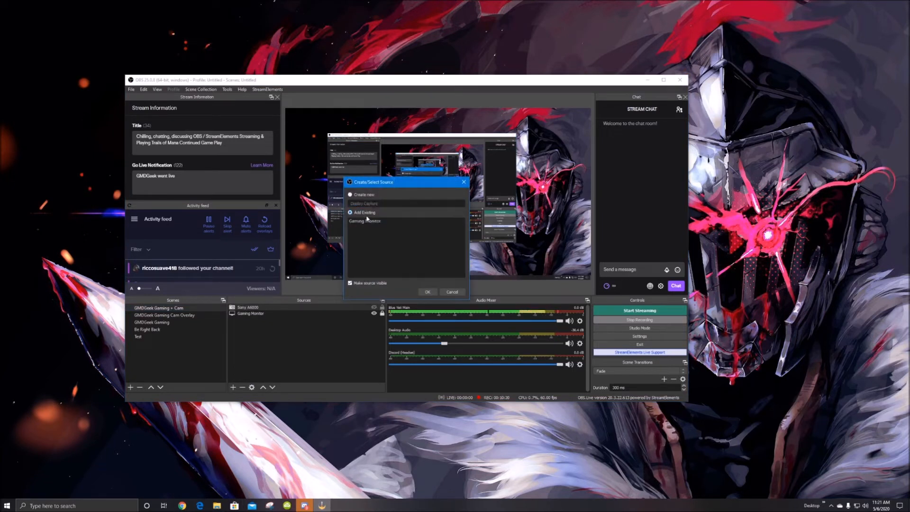
{"action": "left_click", "coordinate": [370, 195]}
{"action": "left_click", "coordinate": [373, 213]}
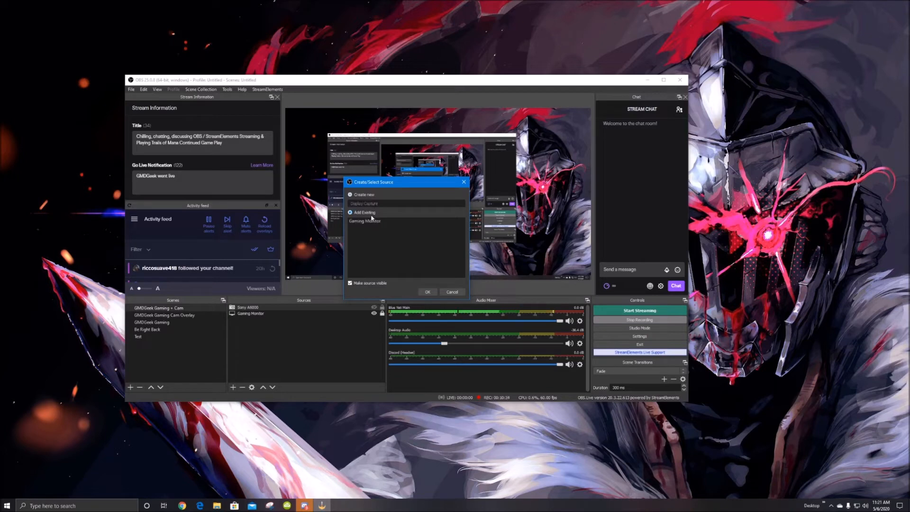
{"action": "left_click", "coordinate": [443, 290]}
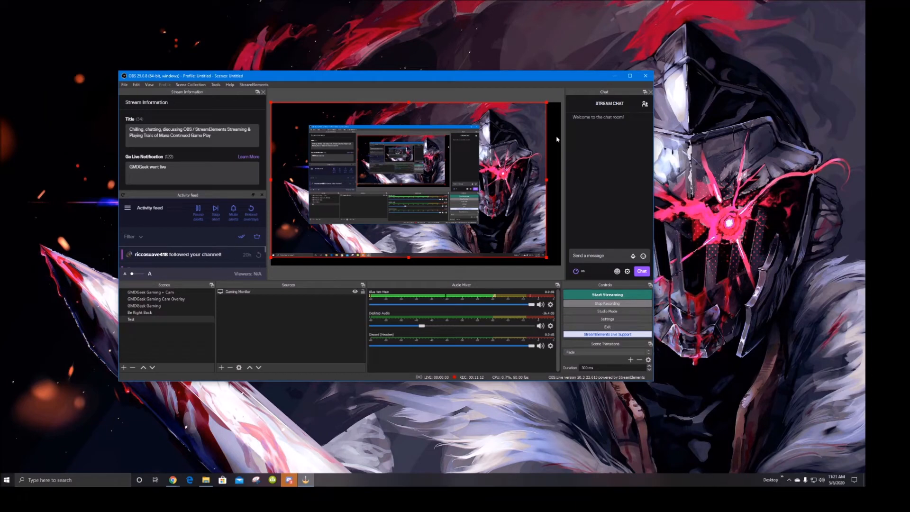
{"action": "left_click_drag", "start_coordinate": [547, 259], "coordinate": [559, 266]}
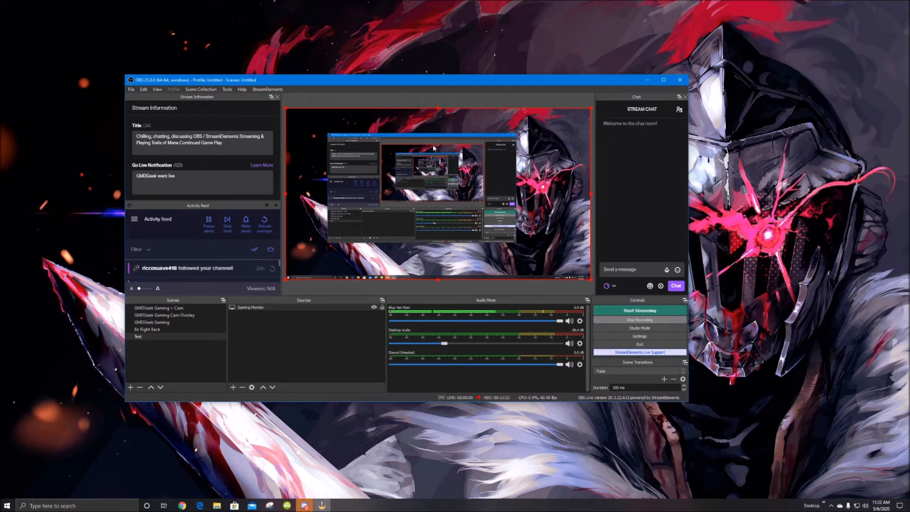
{"action": "left_click", "coordinate": [349, 327]}
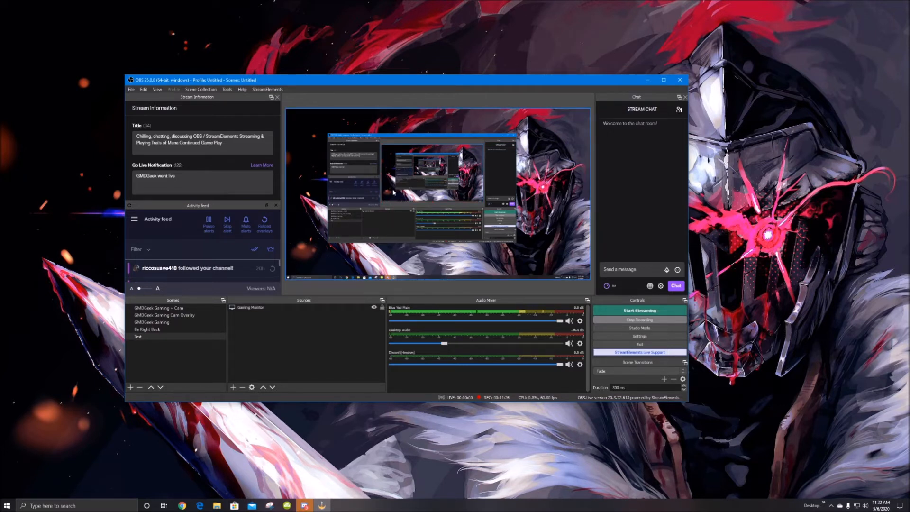
Add the existing Sony A6000 video capture device as a source in the Test scene.
{"action": "left_click", "coordinate": [233, 387]}
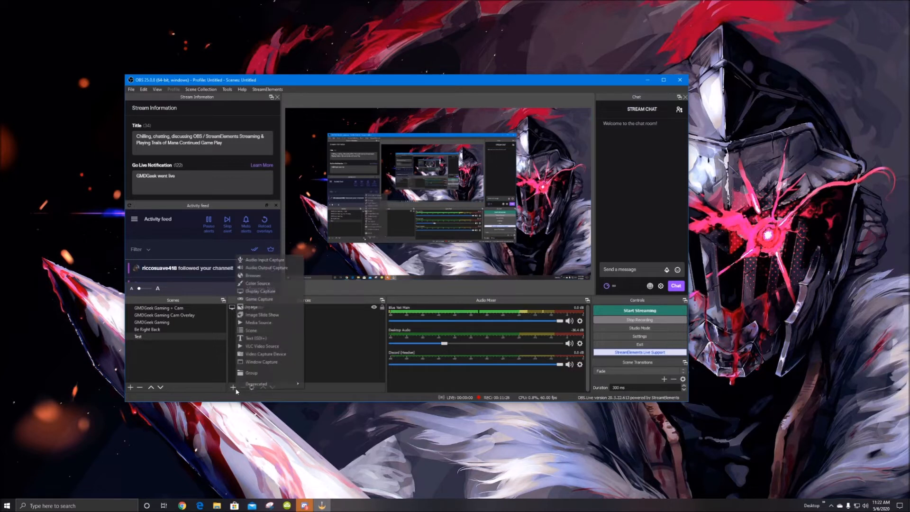
{"action": "left_click", "coordinate": [280, 355]}
{"action": "left_click", "coordinate": [358, 212]}
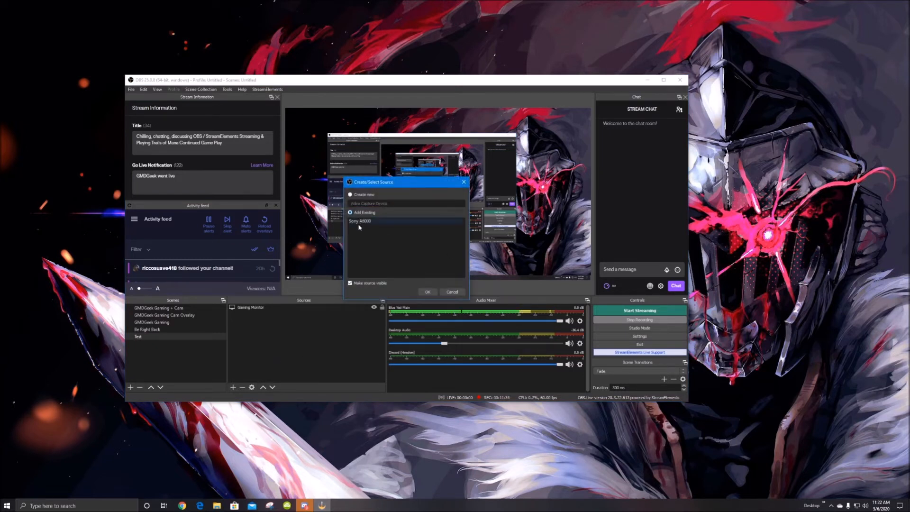
{"action": "left_click", "coordinate": [359, 221]}
{"action": "left_click", "coordinate": [421, 292]}
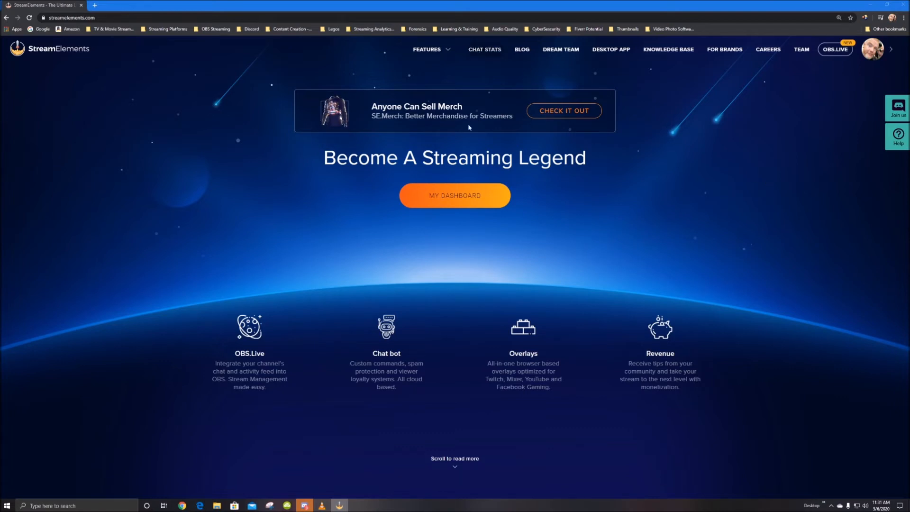
Switch to the StreamElements dashboard in the browser, open the themes gallery and browse the super themes.
{"action": "left_click", "coordinate": [455, 195]}
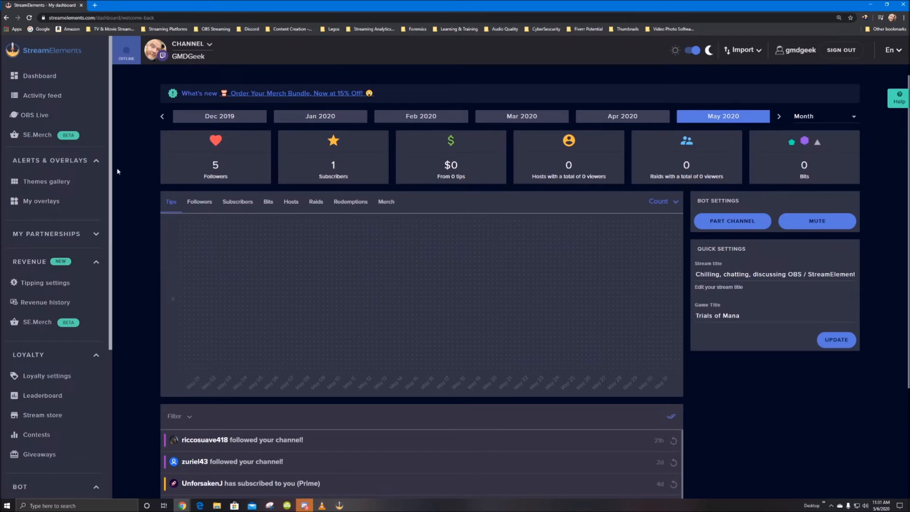
{"action": "left_click", "coordinate": [49, 181]}
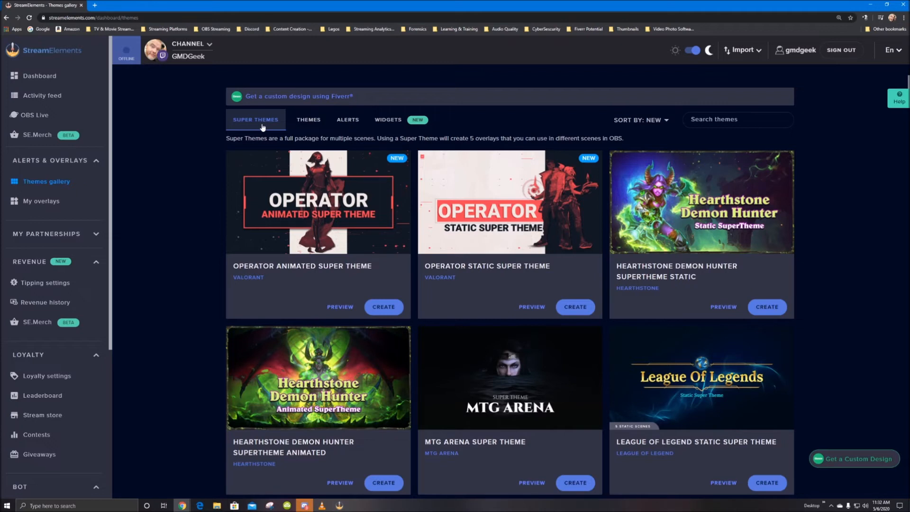
{"action": "scroll", "coordinate": [396, 240], "scroll_direction": "down", "scroll_amount": 5}
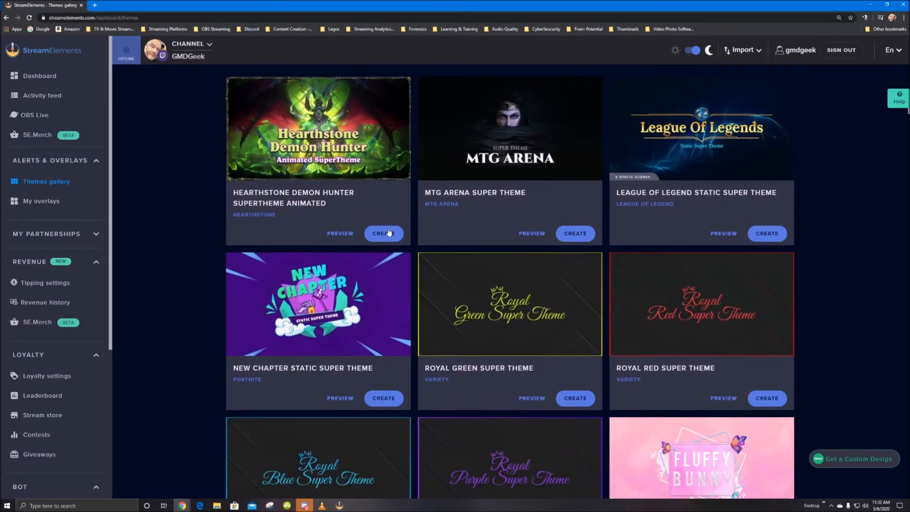
Open the preview of the Pinelyn Super Theme in the themes gallery.
{"action": "scroll", "coordinate": [396, 239], "scroll_direction": "up", "scroll_amount": 2}
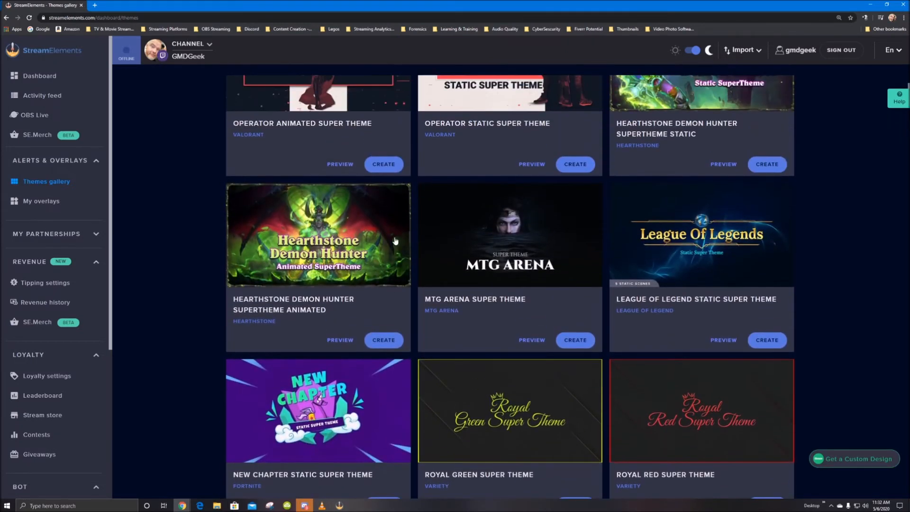
{"action": "scroll", "coordinate": [396, 241], "scroll_direction": "down", "scroll_amount": 4}
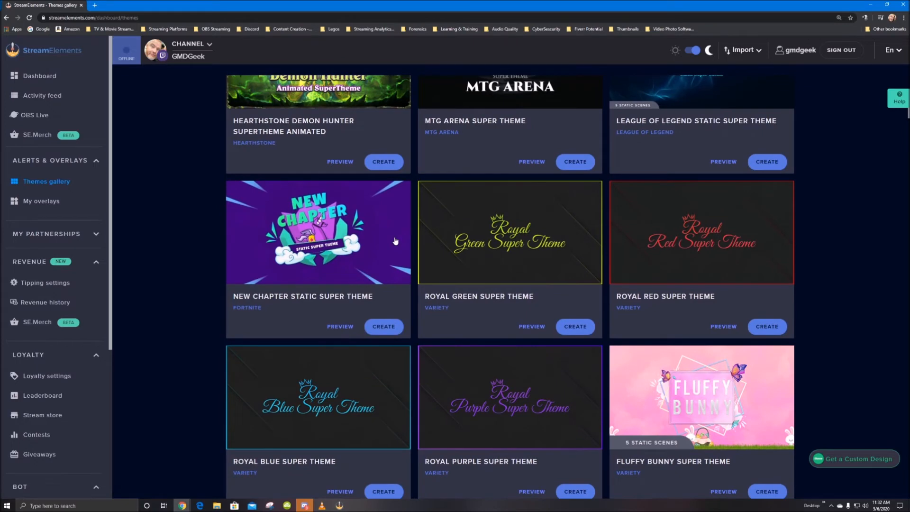
{"action": "scroll", "coordinate": [396, 241], "scroll_direction": "down", "scroll_amount": 7}
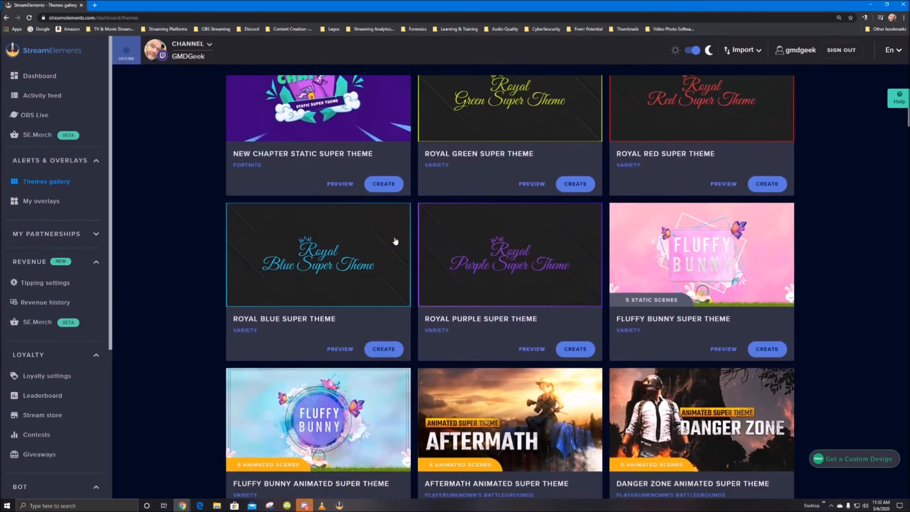
{"action": "scroll", "coordinate": [394, 247], "scroll_direction": "down", "scroll_amount": 5}
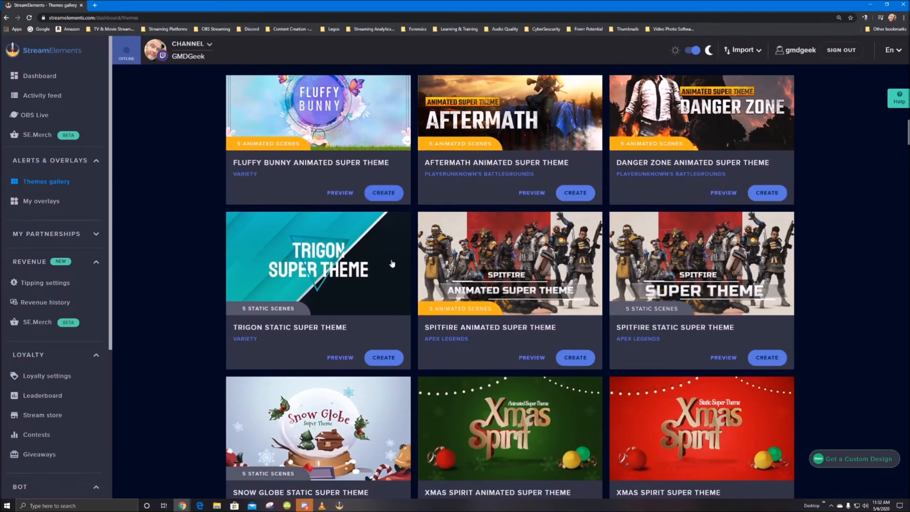
{"action": "scroll", "coordinate": [391, 263], "scroll_direction": "up", "scroll_amount": 5}
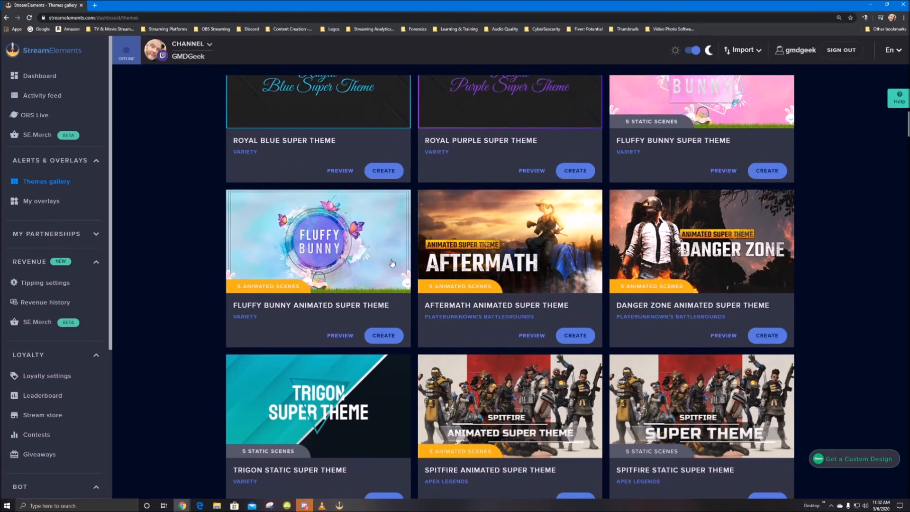
{"action": "scroll", "coordinate": [392, 264], "scroll_direction": "down", "scroll_amount": 9}
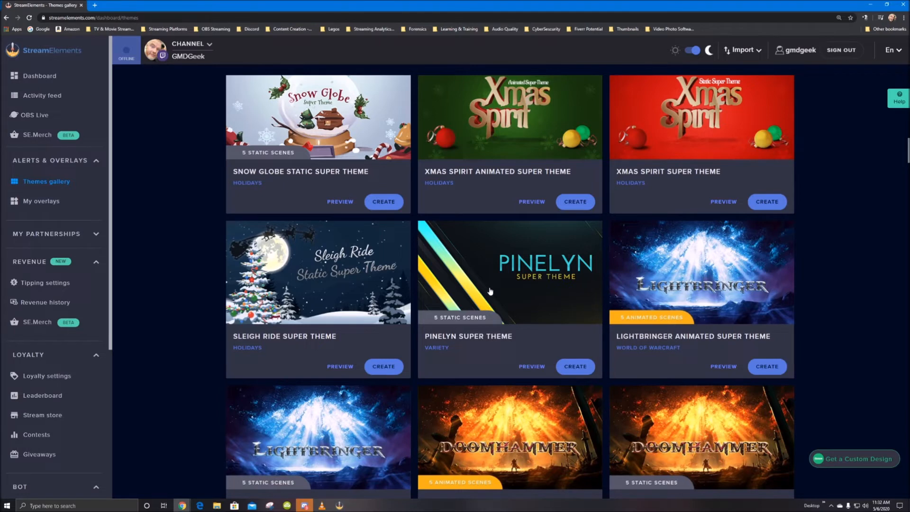
{"action": "left_click", "coordinate": [490, 291]}
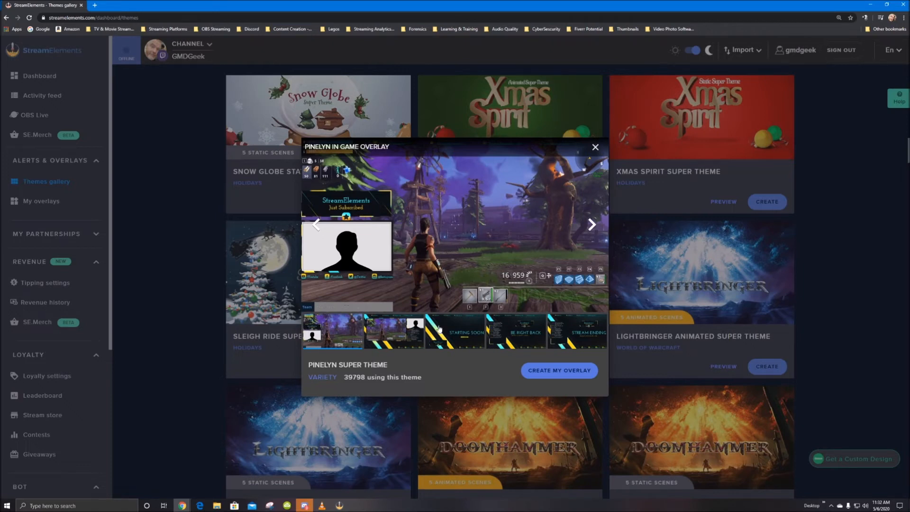
View the Pinelyn theme's talk, starting soon, be right back, stream ending and in-game scenes, and close the preview.
{"action": "left_click", "coordinate": [403, 329]}
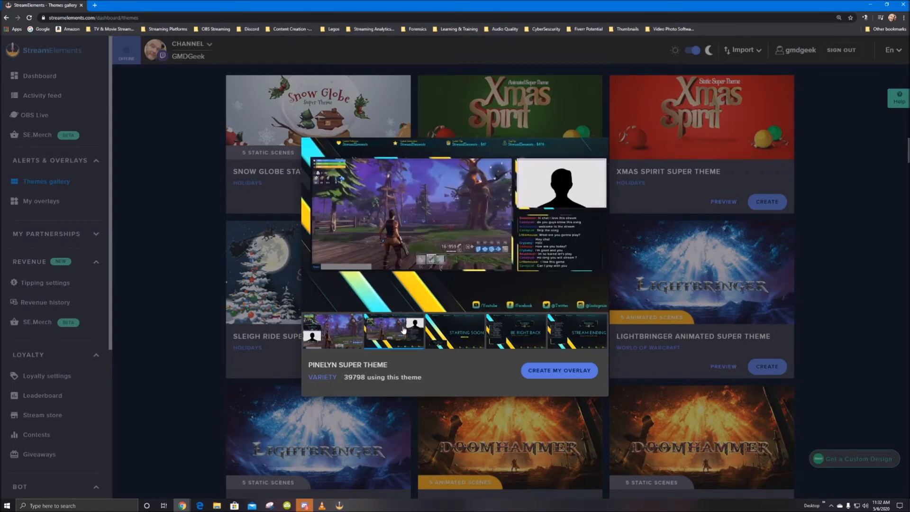
{"action": "mouse_move", "coordinate": [426, 190]}
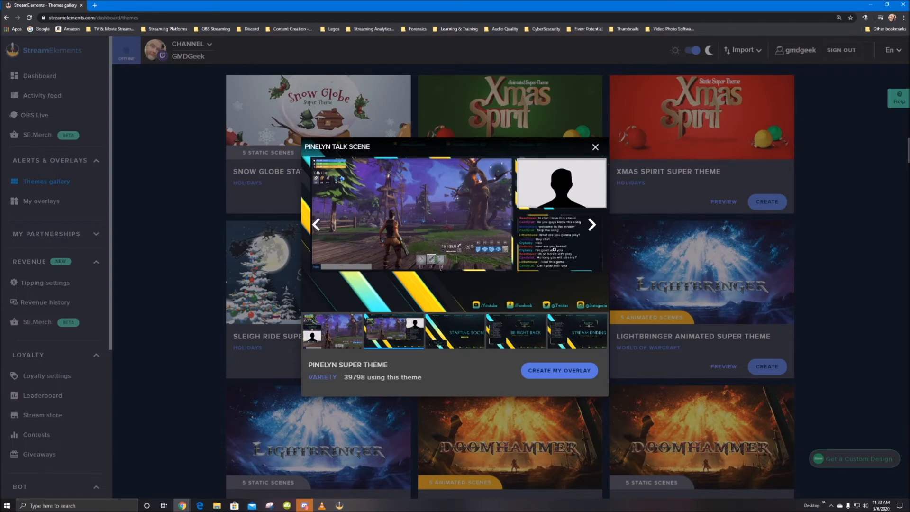
{"action": "left_click", "coordinate": [467, 328]}
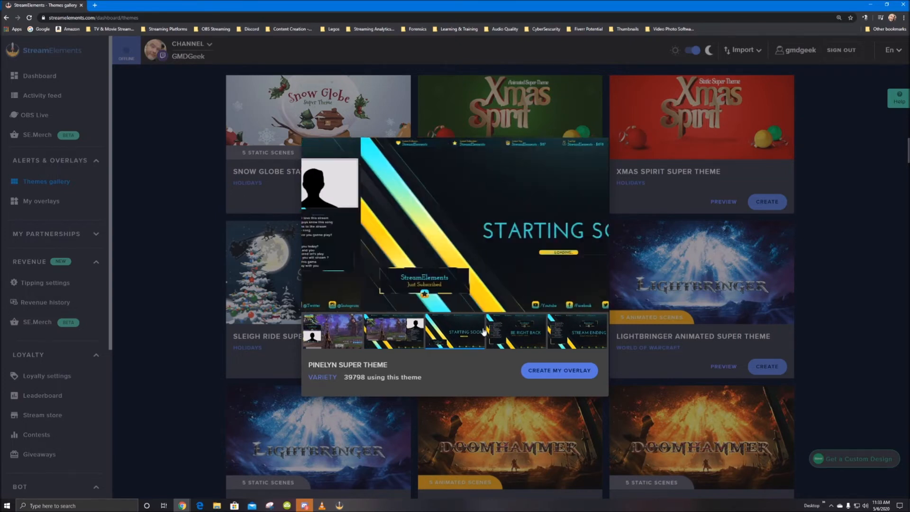
{"action": "left_click", "coordinate": [513, 327]}
{"action": "left_click", "coordinate": [565, 331]}
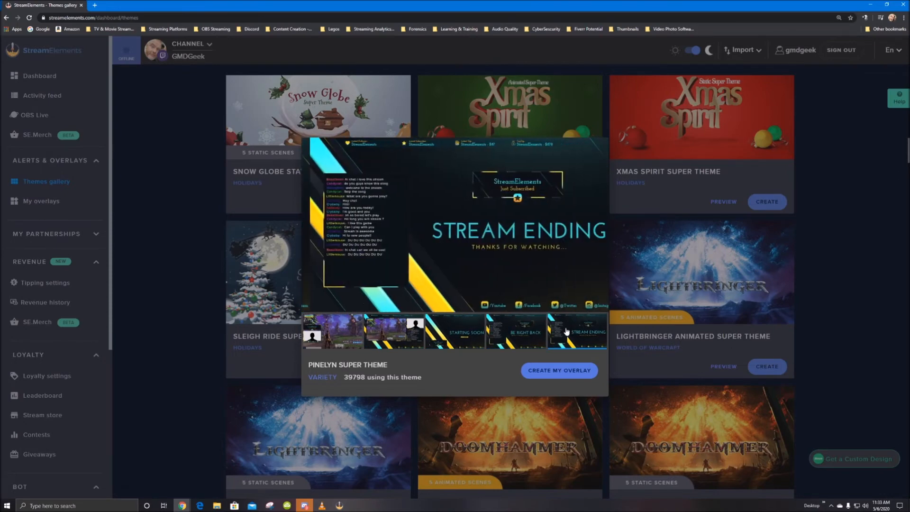
{"action": "left_click", "coordinate": [345, 342]}
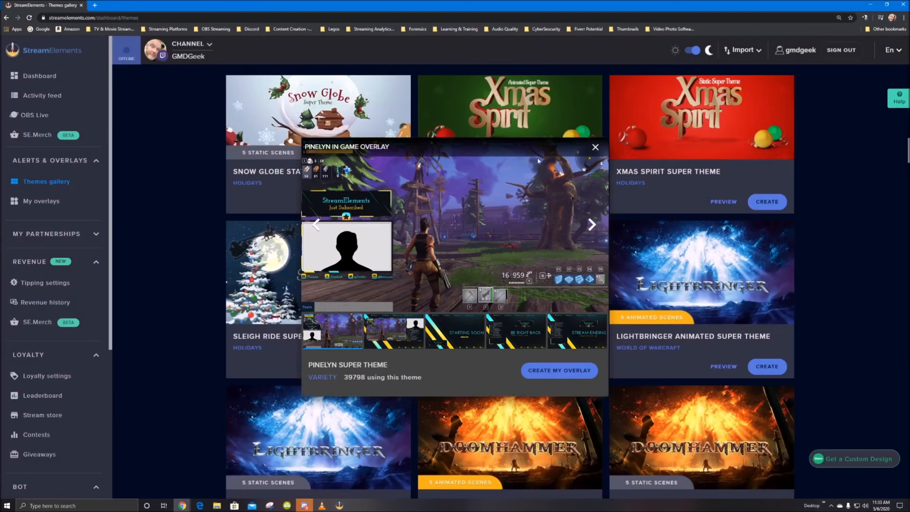
{"action": "left_click", "coordinate": [595, 147]}
Show the channel's saved overlays and look over the Pinelyn and Doomhammer sets.
{"action": "left_click", "coordinate": [41, 201]}
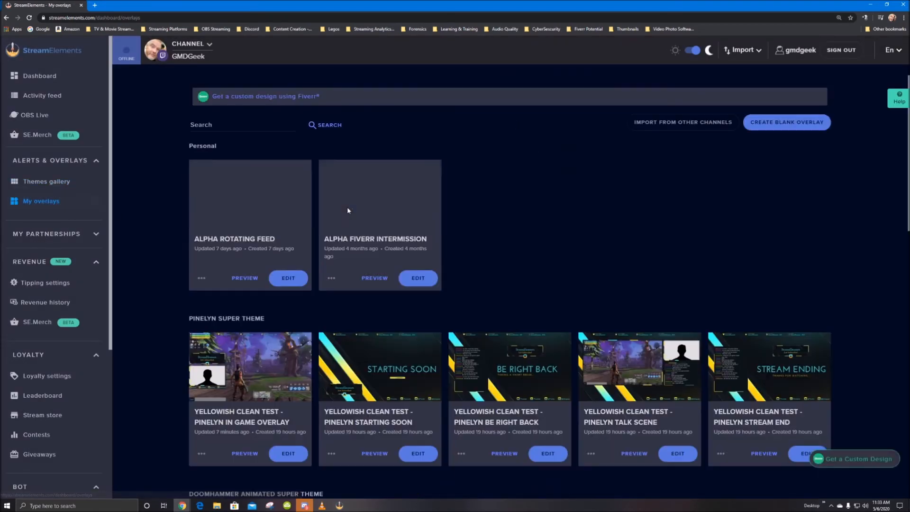
{"action": "scroll", "coordinate": [273, 242], "scroll_direction": "down", "scroll_amount": 4}
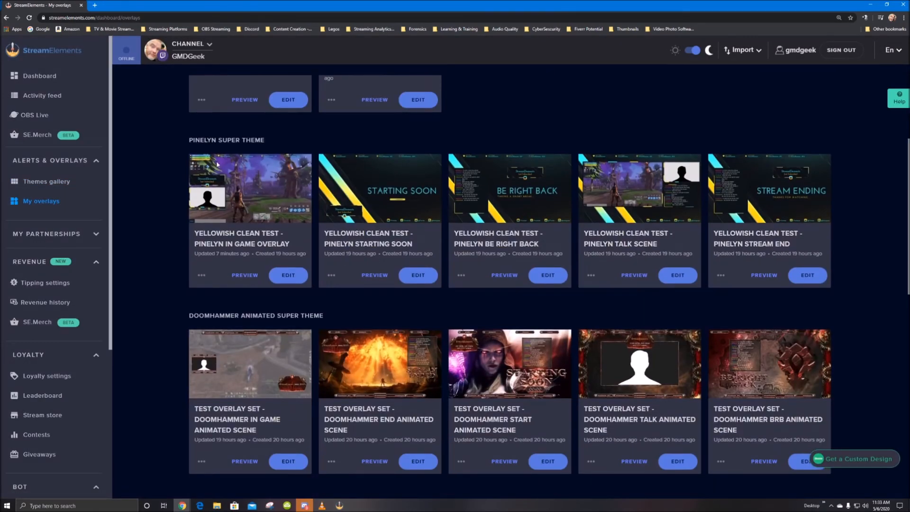
{"action": "scroll", "coordinate": [197, 287], "scroll_direction": "up", "scroll_amount": 2}
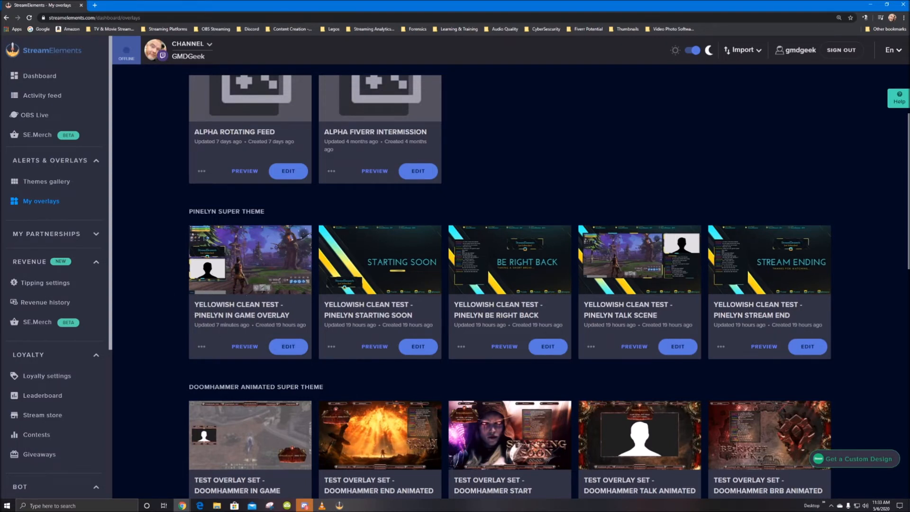
Inspect the resolution options in the properties of the Yellowish Clean Test - PINELYN IN GAME OVERLAY and close them without changes.
{"action": "left_click", "coordinate": [201, 348]}
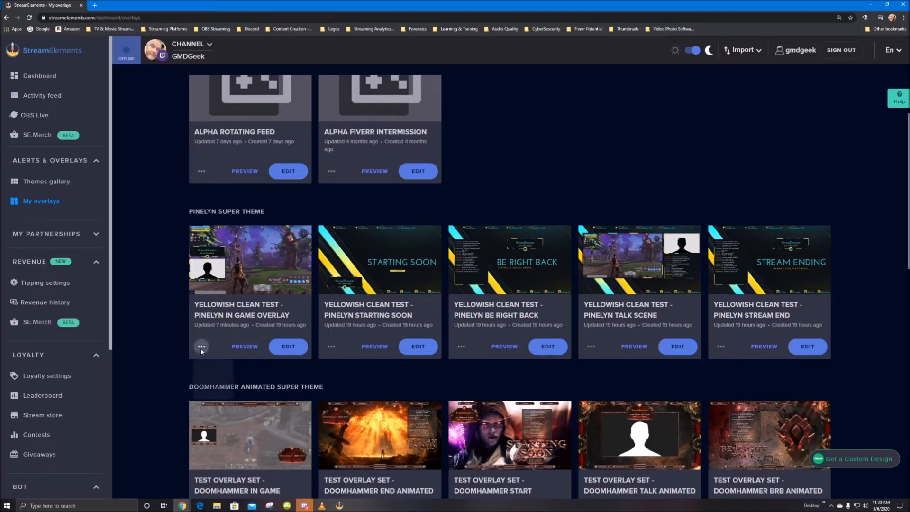
{"action": "left_click", "coordinate": [219, 402]}
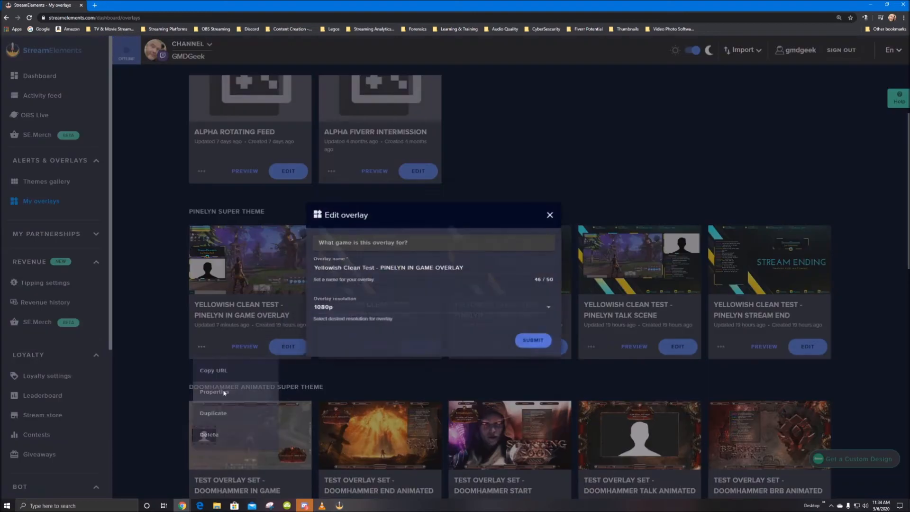
{"action": "left_click", "coordinate": [363, 299]}
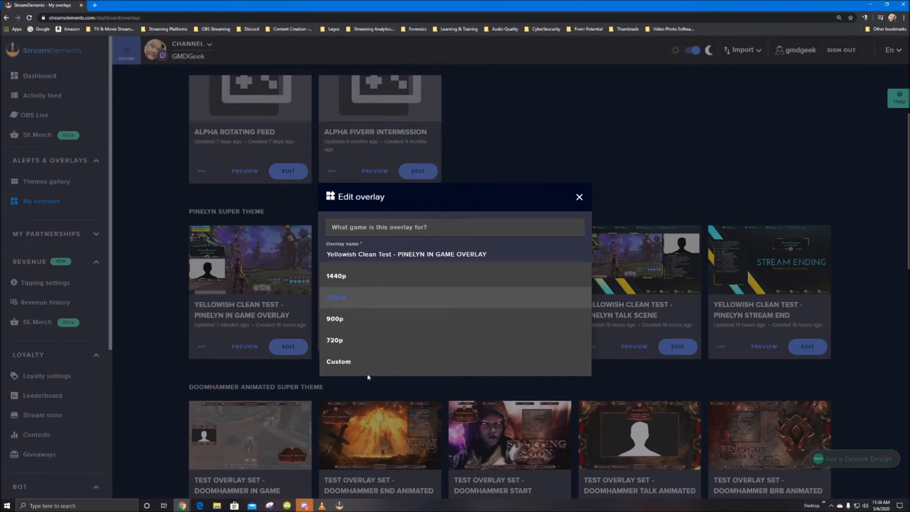
{"action": "left_click", "coordinate": [576, 198]}
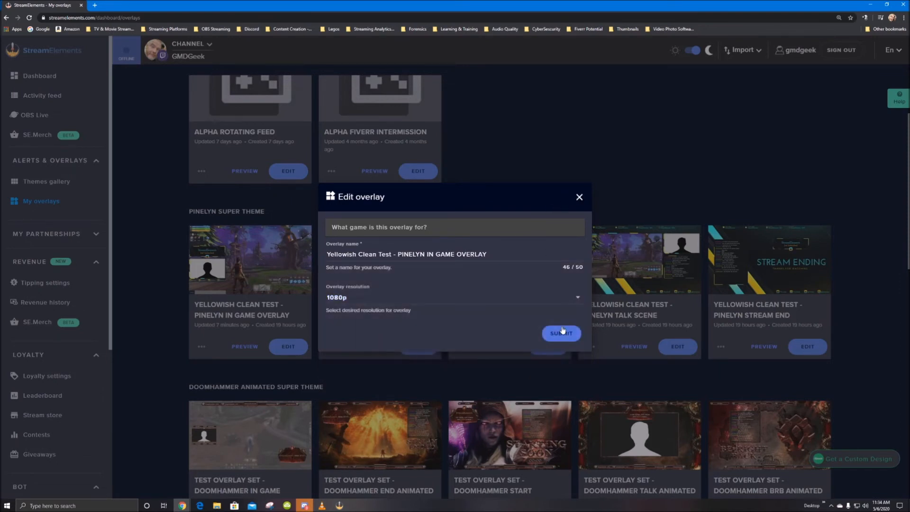
{"action": "left_click", "coordinate": [579, 197]}
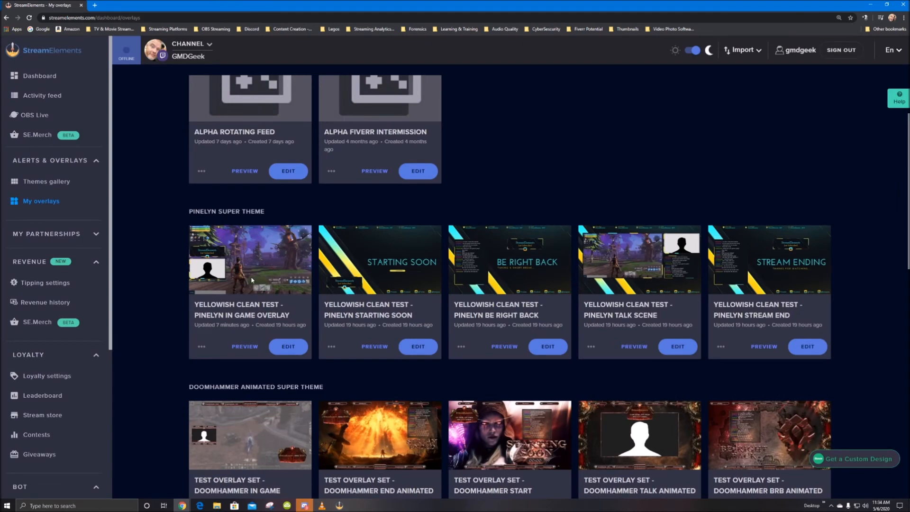
Open the Yellowish Clean Test - PINELYN IN GAME OVERLAY in the editor and show the message setting of its YouTube text.
{"action": "left_click", "coordinate": [283, 347]}
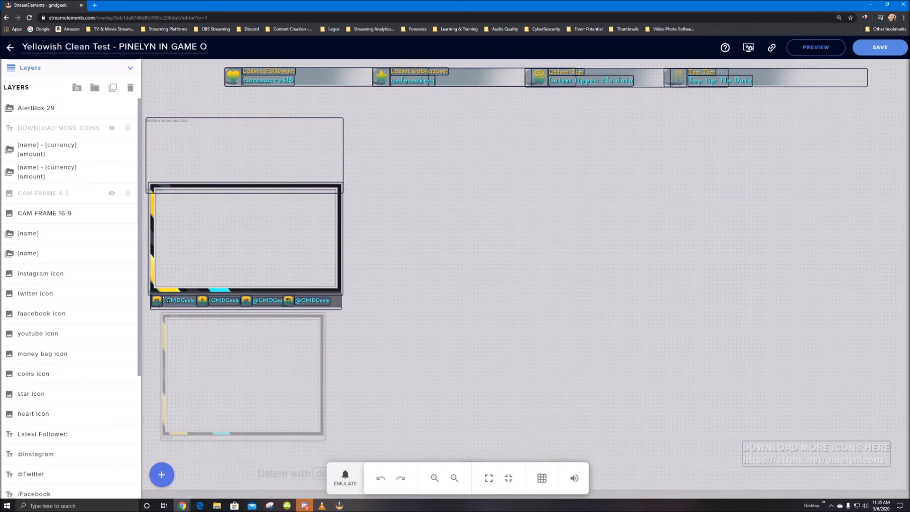
{"action": "scroll", "coordinate": [78, 235], "scroll_direction": "down", "scroll_amount": 4}
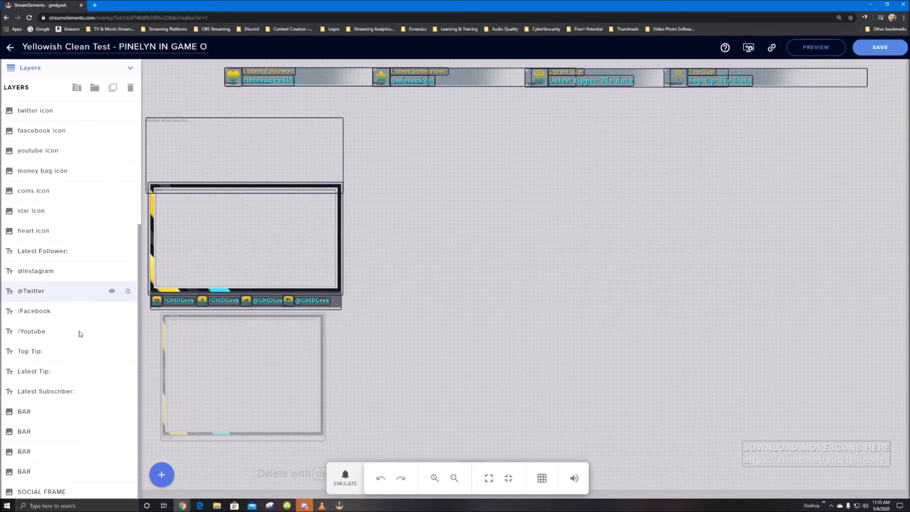
{"action": "left_click", "coordinate": [182, 301]}
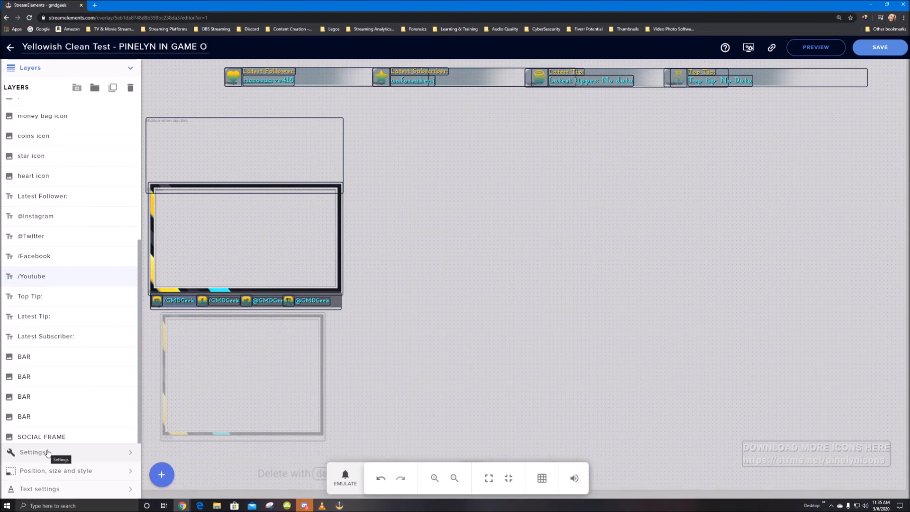
{"action": "left_click", "coordinate": [47, 453]}
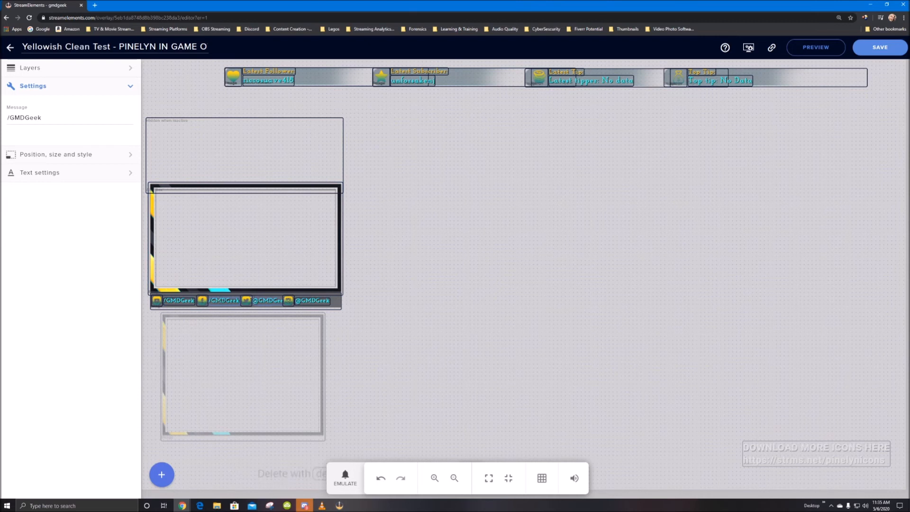
View the message settings of the overlay's Twitter, Instagram and Facebook texts.
{"action": "left_click", "coordinate": [265, 300]}
{"action": "left_click", "coordinate": [304, 299]}
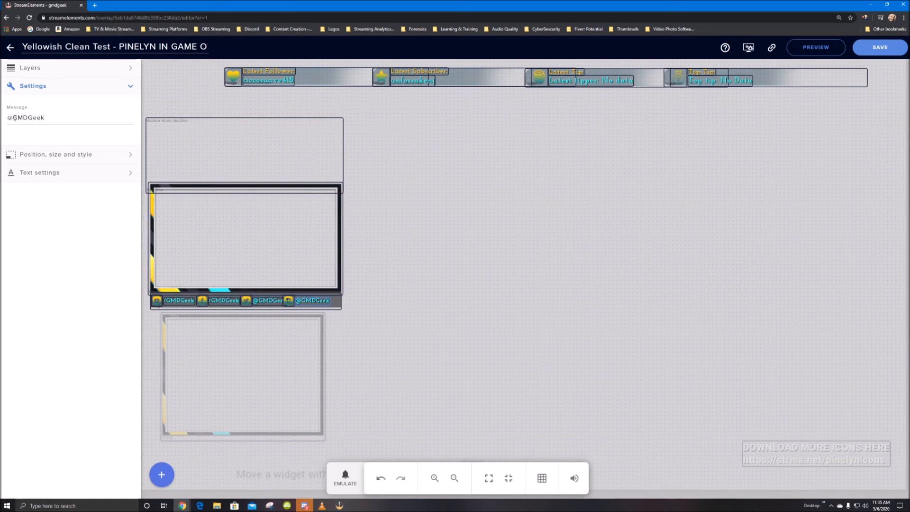
{"action": "left_click", "coordinate": [229, 300]}
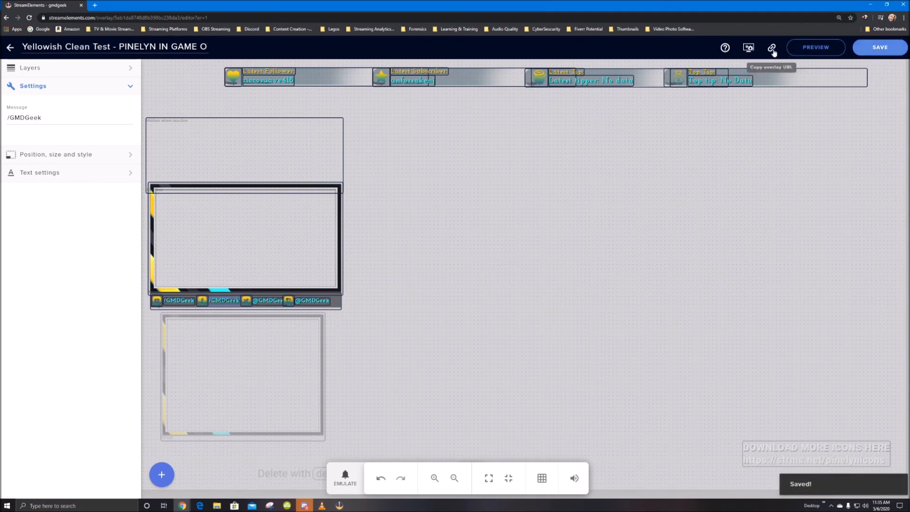
Save the overlay, copy its URL and switch back to OBS.
{"action": "left_click", "coordinate": [772, 50]}
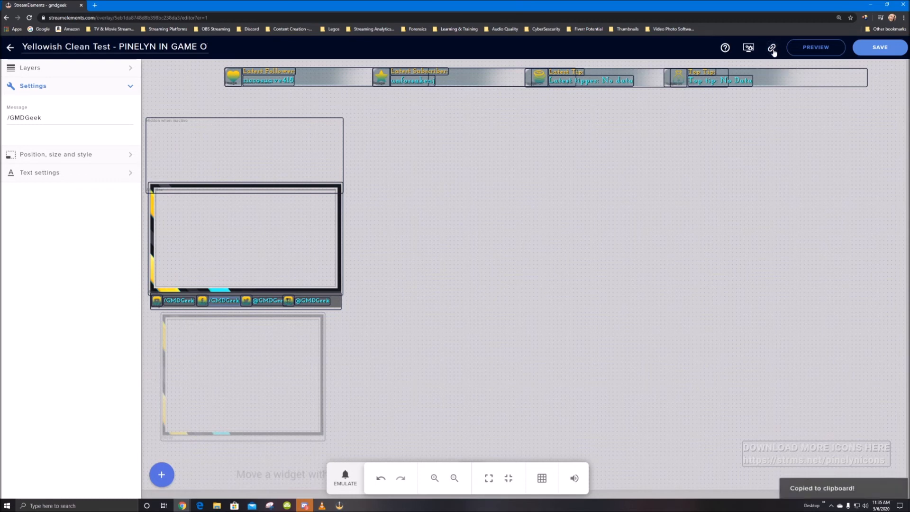
{"action": "left_click", "coordinate": [870, 4]}
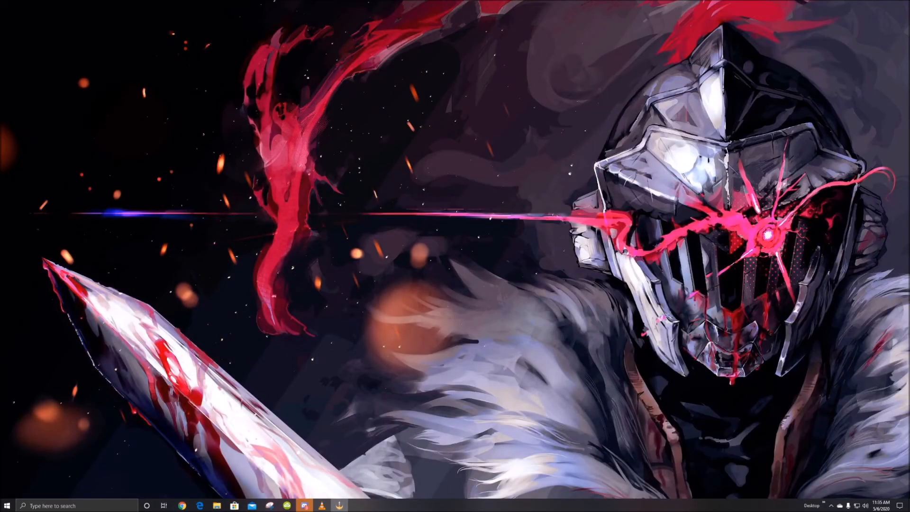
{"action": "key", "text": "alt+Tab"}
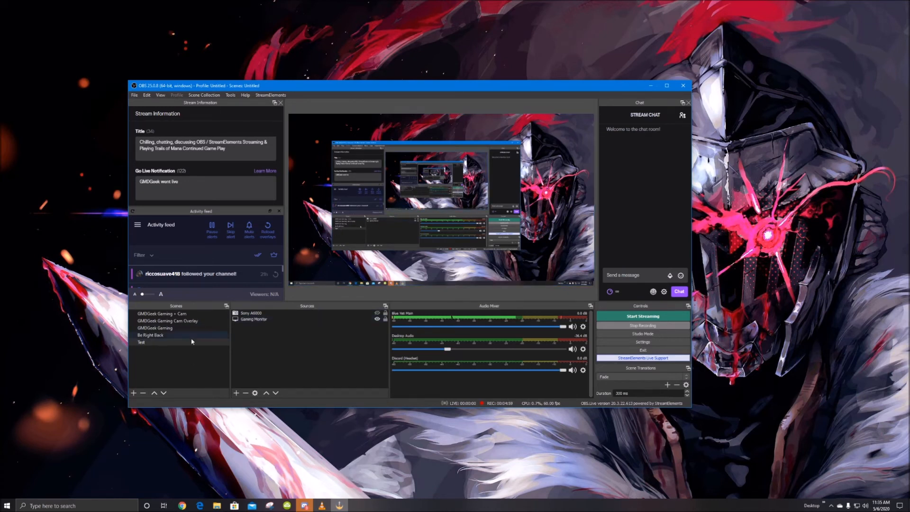
Add a new browser source named Test1 to the Test scene, using the copied overlay URL and sized to the full canvas.
{"action": "left_click", "coordinate": [236, 392]}
{"action": "left_click", "coordinate": [273, 280]}
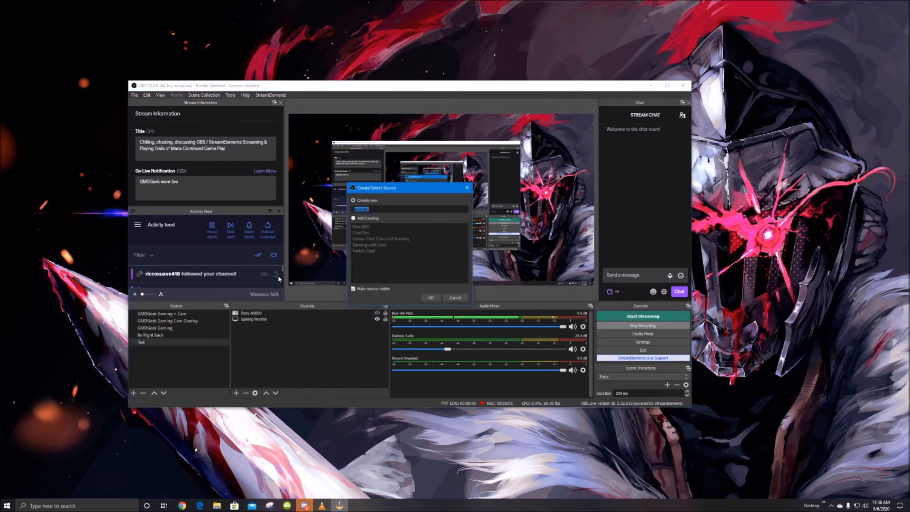
{"action": "type", "text": "Test"}
{"action": "key", "text": "Return"}
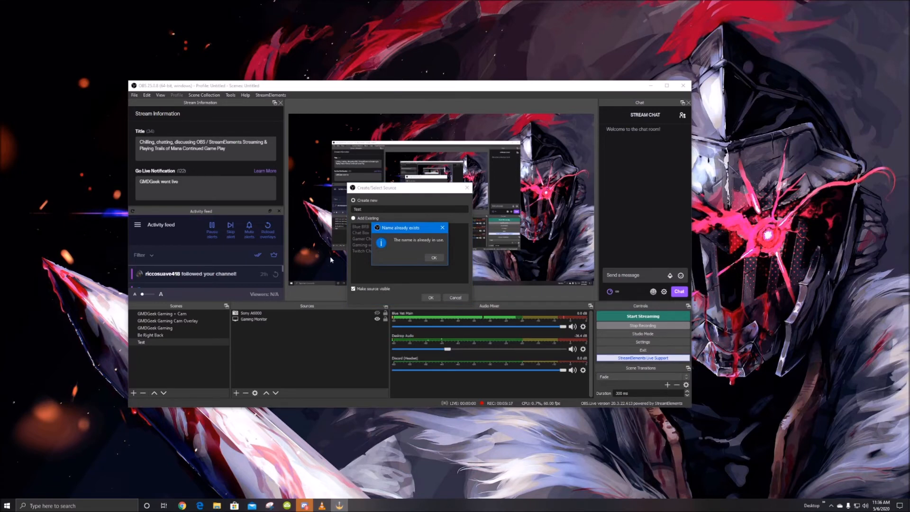
{"action": "key", "text": "Return"}
{"action": "type", "text": "1"}
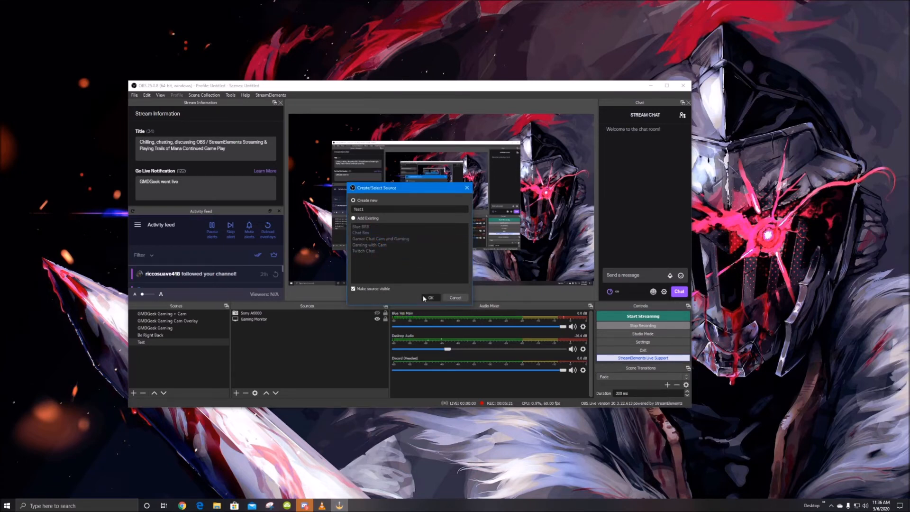
{"action": "left_click", "coordinate": [425, 298]}
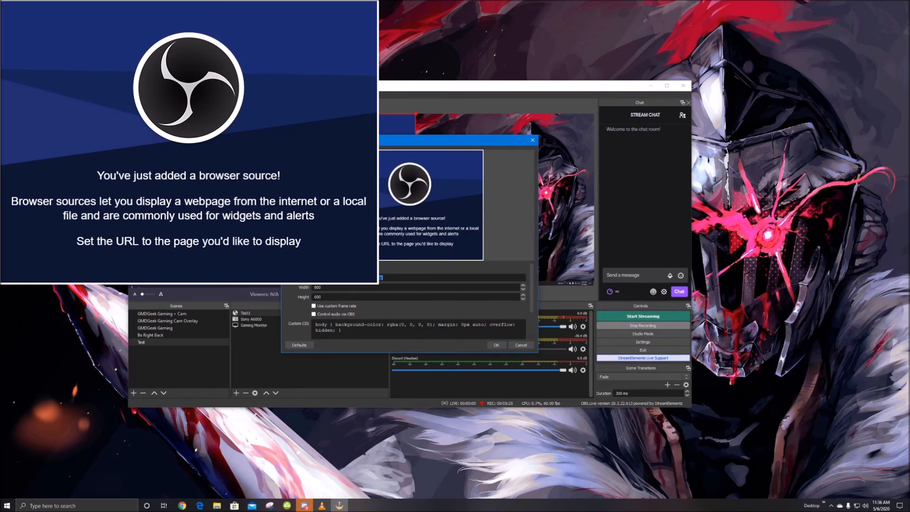
{"action": "key", "text": "ctrl+v"}
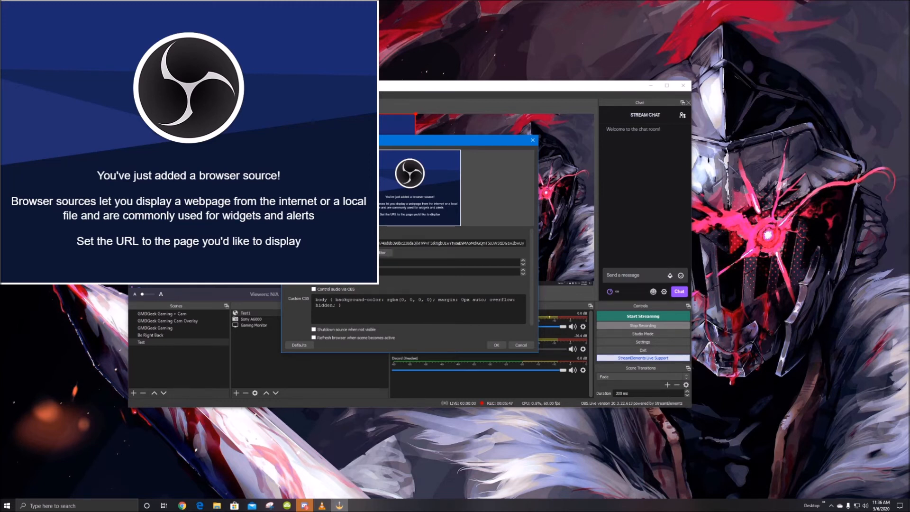
{"action": "left_click", "coordinate": [496, 345]}
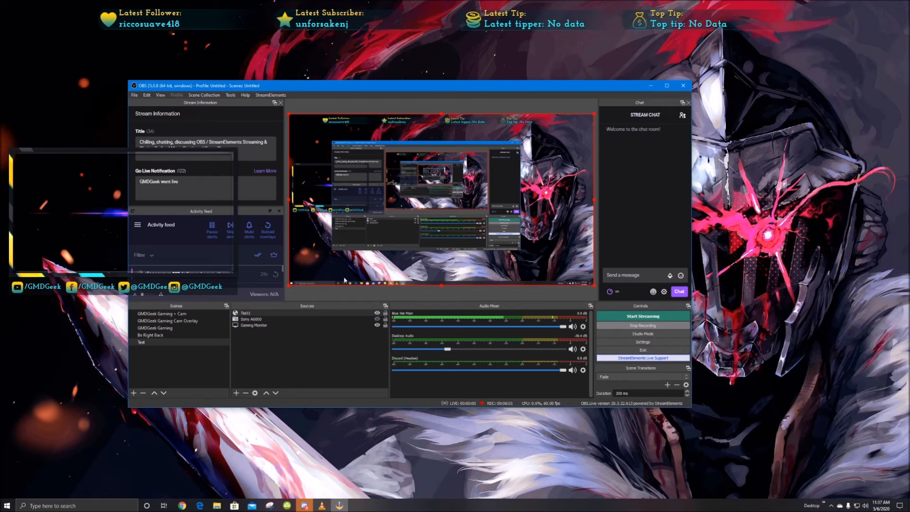
Show the hidden Sony A6000 camera source and scale it down to fit the overlay's webcam frame.
{"action": "left_click", "coordinate": [377, 319]}
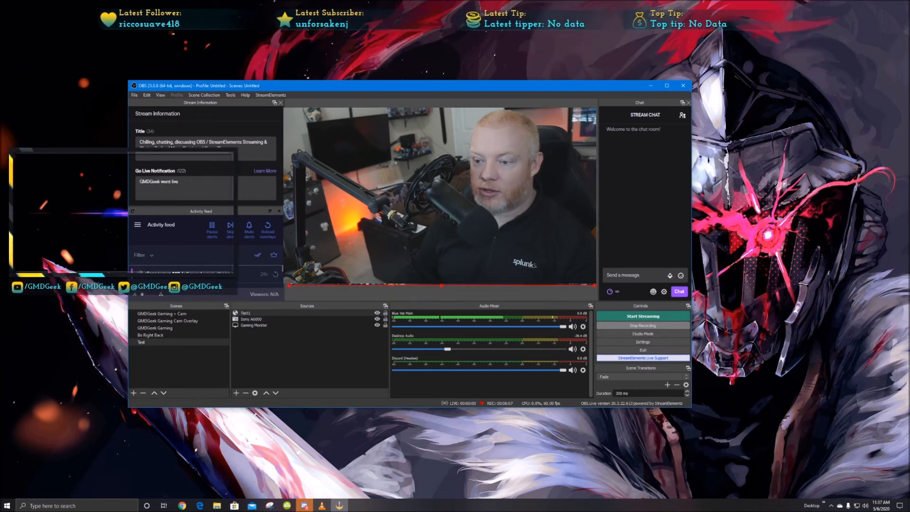
{"action": "left_click", "coordinate": [296, 319]}
{"action": "left_click_drag", "start_coordinate": [437, 181], "coordinate": [362, 208]}
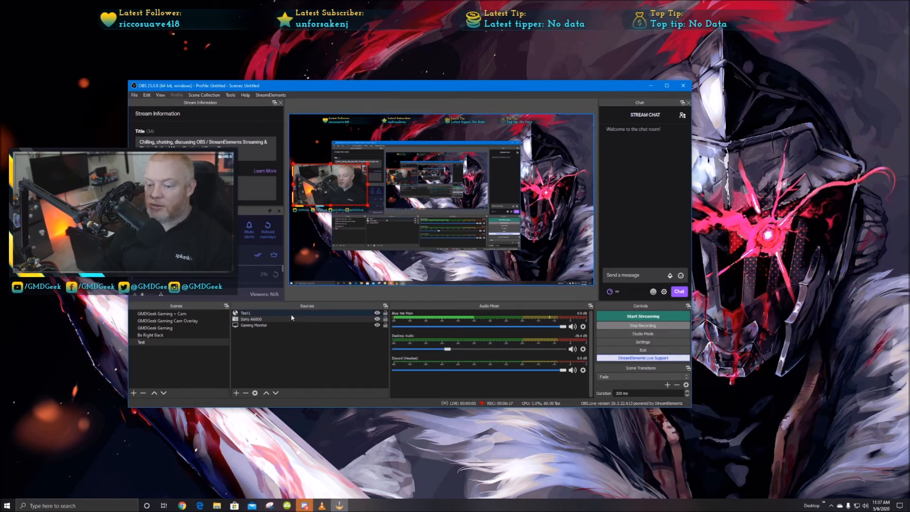
Place the Sony A6000 source above Test1 and realign the camera image with the overlay's webcam frame, adjusting its size to cover it.
{"action": "left_click_drag", "start_coordinate": [288, 316], "coordinate": [289, 313]}
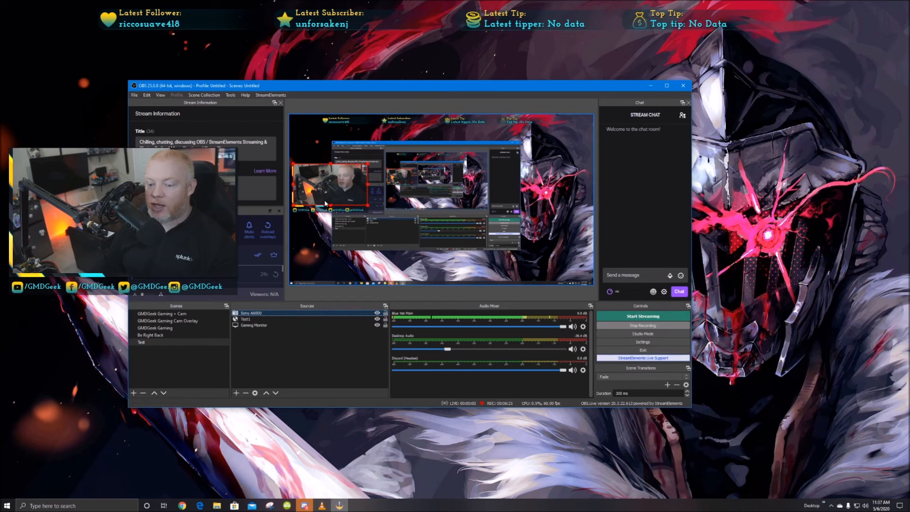
{"action": "left_click", "coordinate": [334, 232]}
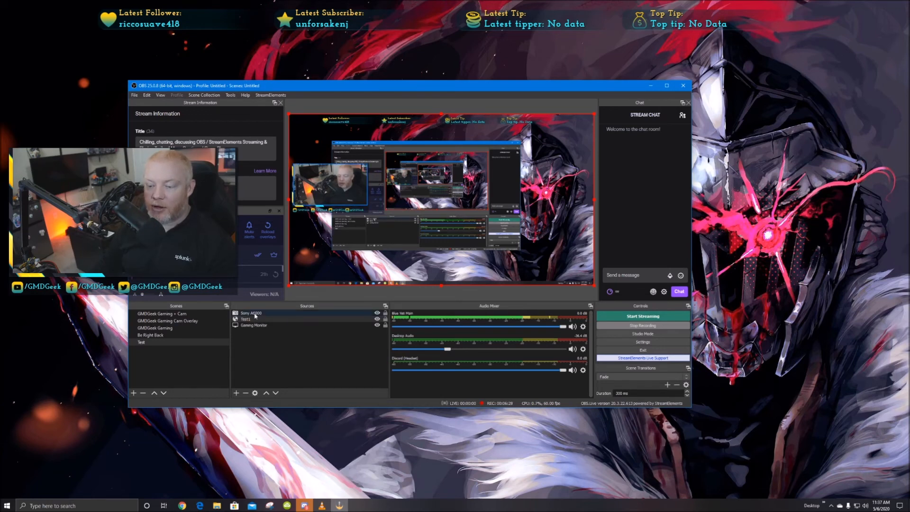
{"action": "left_click_drag", "start_coordinate": [314, 192], "coordinate": [320, 183]}
{"action": "left_click", "coordinate": [317, 199]}
{"action": "left_click", "coordinate": [307, 247]}
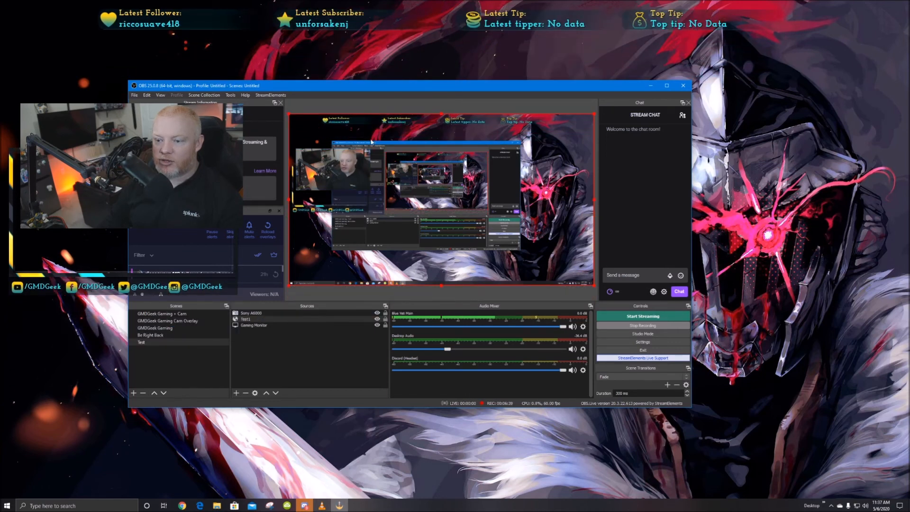
{"action": "left_click", "coordinate": [329, 161]}
{"action": "left_click_drag", "start_coordinate": [329, 161], "coordinate": [321, 190]}
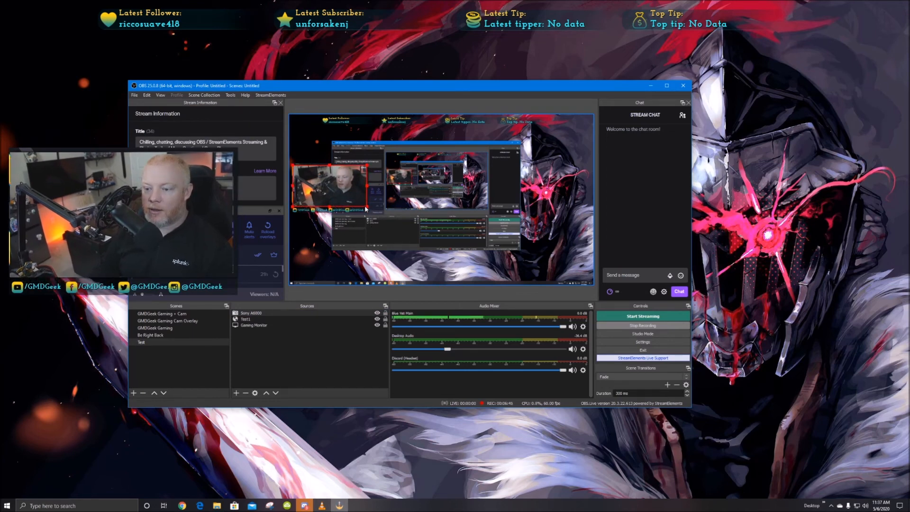
{"action": "left_click_drag", "start_coordinate": [366, 209], "coordinate": [366, 211]}
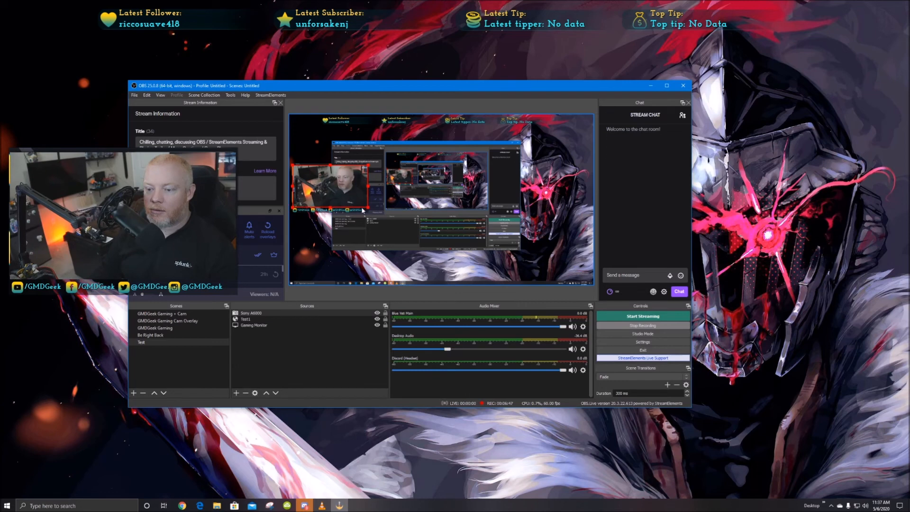
Reorder the Sony A6000 source below Test1 so the overlay's frame sits on top of the camera image.
{"action": "left_click", "coordinate": [343, 221]}
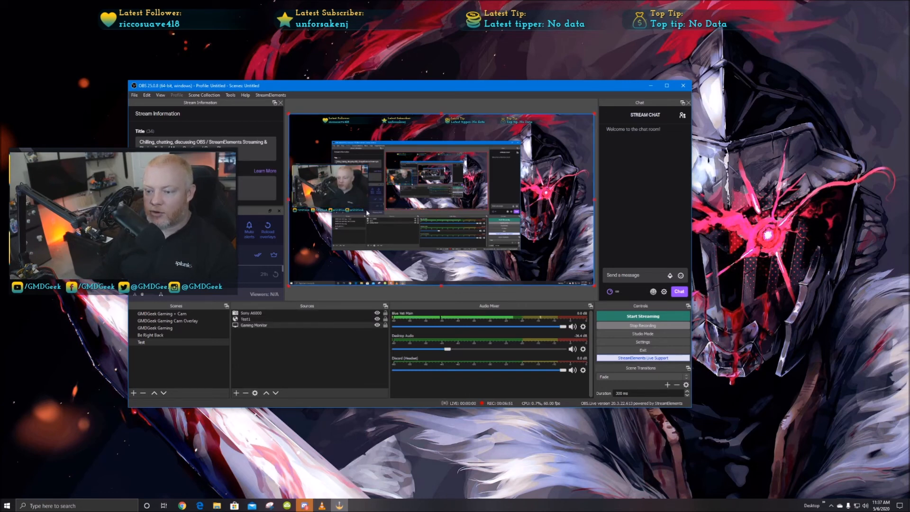
{"action": "left_click", "coordinate": [277, 318]}
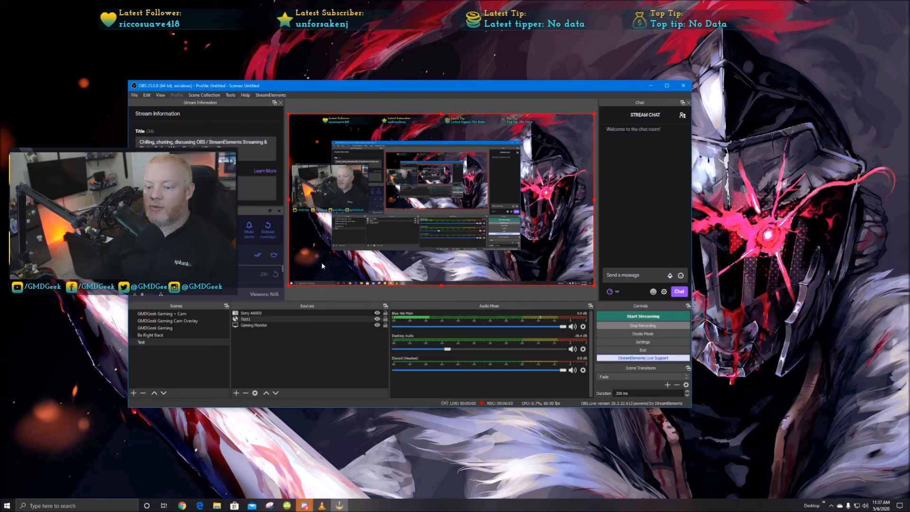
{"action": "left_click", "coordinate": [358, 186]}
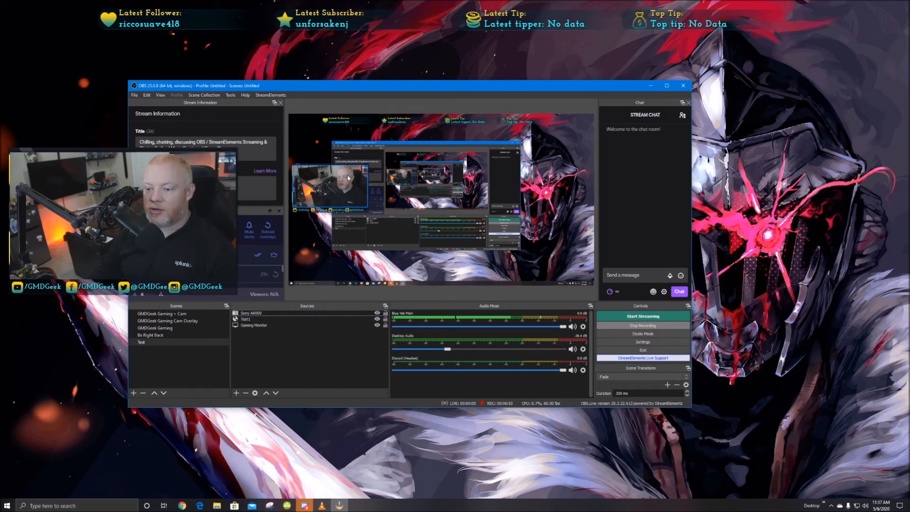
{"action": "left_click_drag", "start_coordinate": [251, 313], "coordinate": [255, 322]}
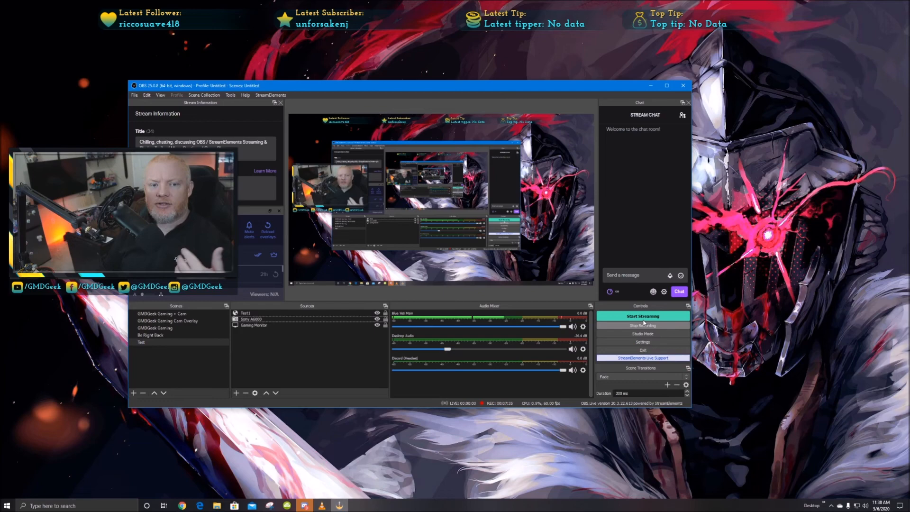
Switch to StreamElements in Chrome, return to the overlay list and edit the Yellowish Clean Test - PINELYN STARTING SOON overlay.
{"action": "mouse_move", "coordinate": [185, 505]}
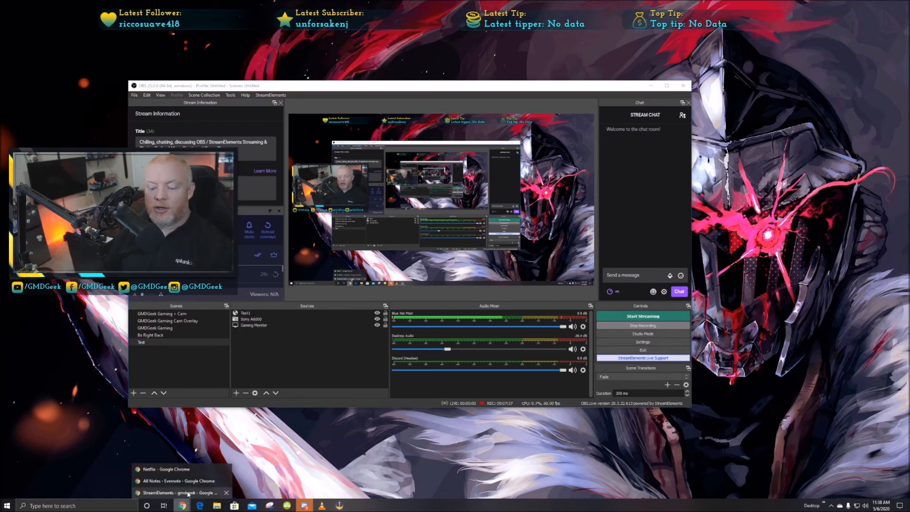
{"action": "left_click", "coordinate": [192, 482]}
{"action": "left_click", "coordinate": [10, 47]}
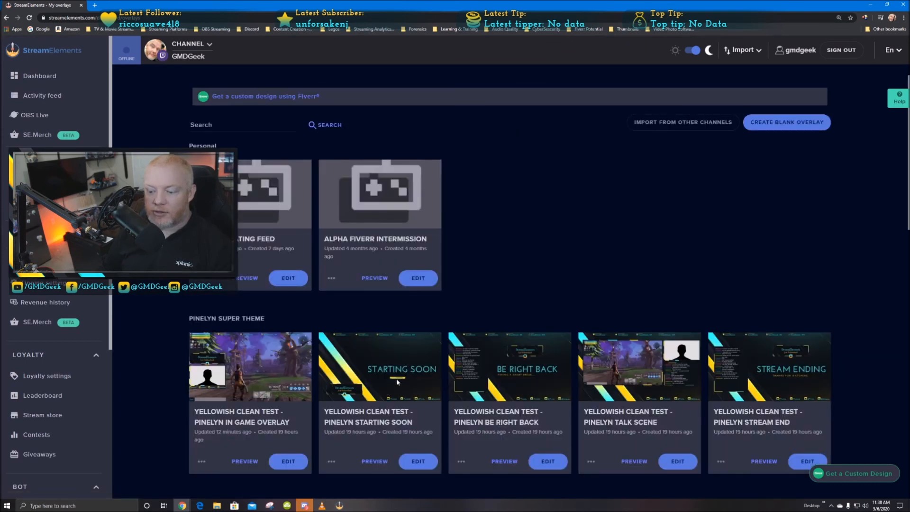
{"action": "left_click", "coordinate": [417, 462]}
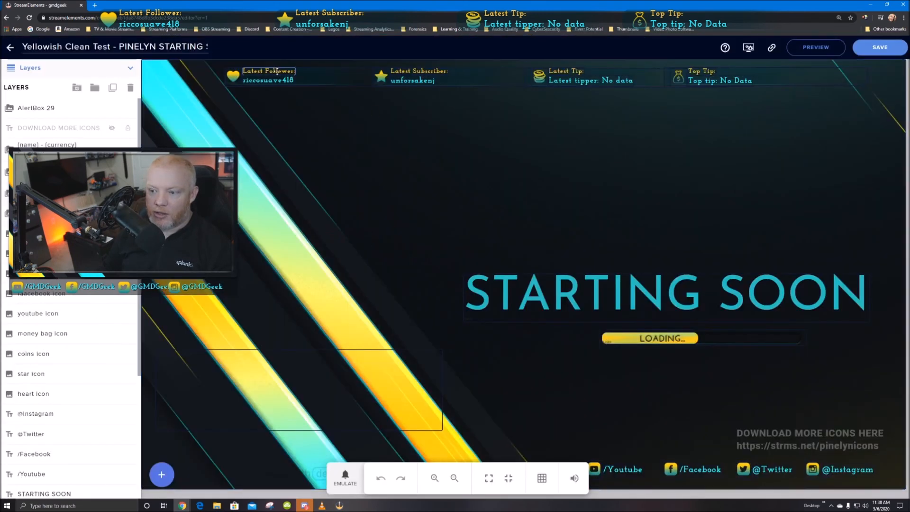
Set the message of the Starting Soon overlay's YouTube text to /GmdGeek.
{"action": "left_click", "coordinate": [627, 470]}
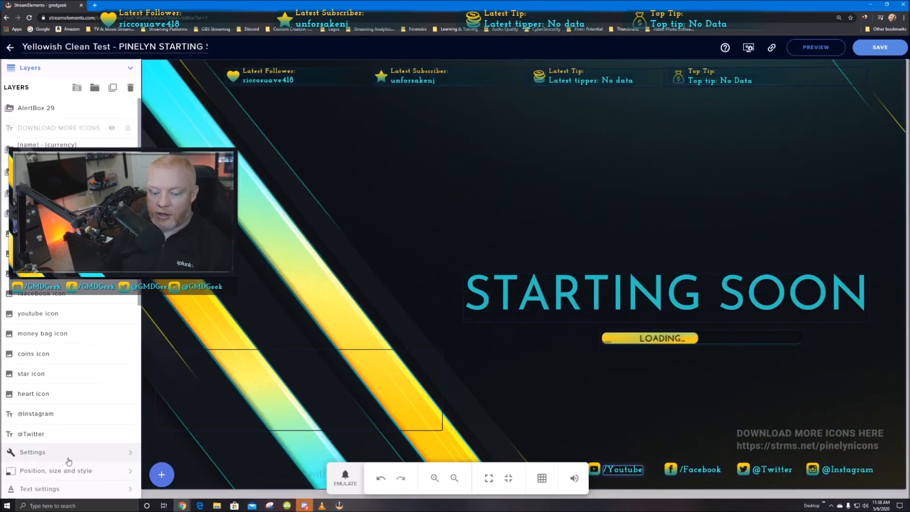
{"action": "left_click_drag", "start_coordinate": [35, 118], "coordinate": [14, 121]}
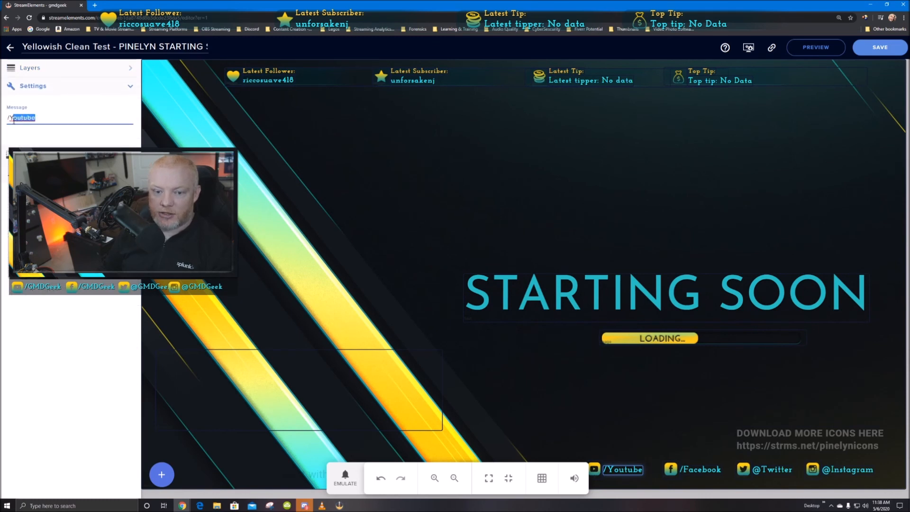
{"action": "type", "text": "GmdGeek"}
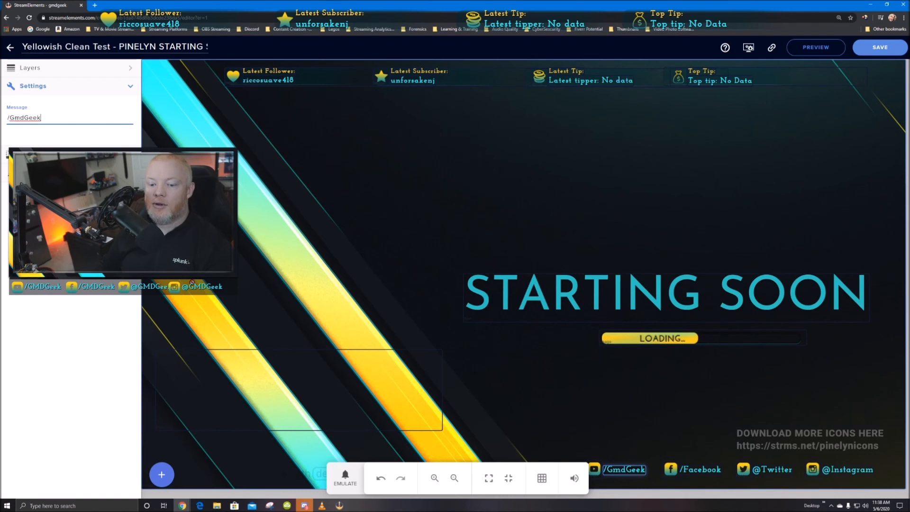
{"action": "left_click", "coordinate": [341, 260]}
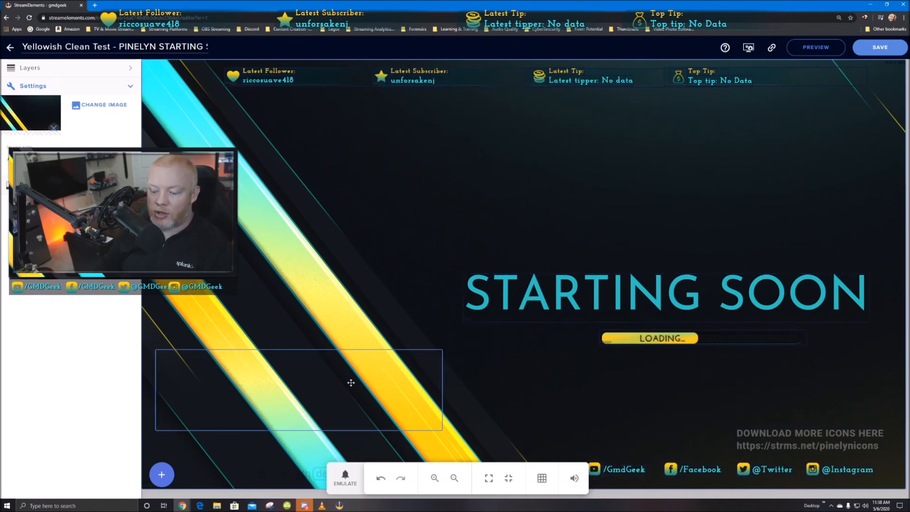
Copy the Starting Soon overlay's URL, return to OBS and select the Test1 source.
{"action": "left_click", "coordinate": [772, 48]}
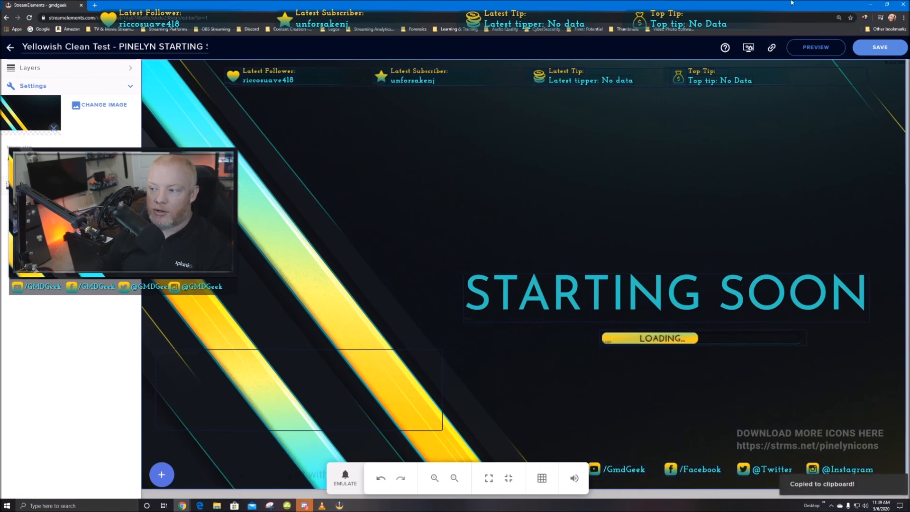
{"action": "left_click", "coordinate": [870, 5]}
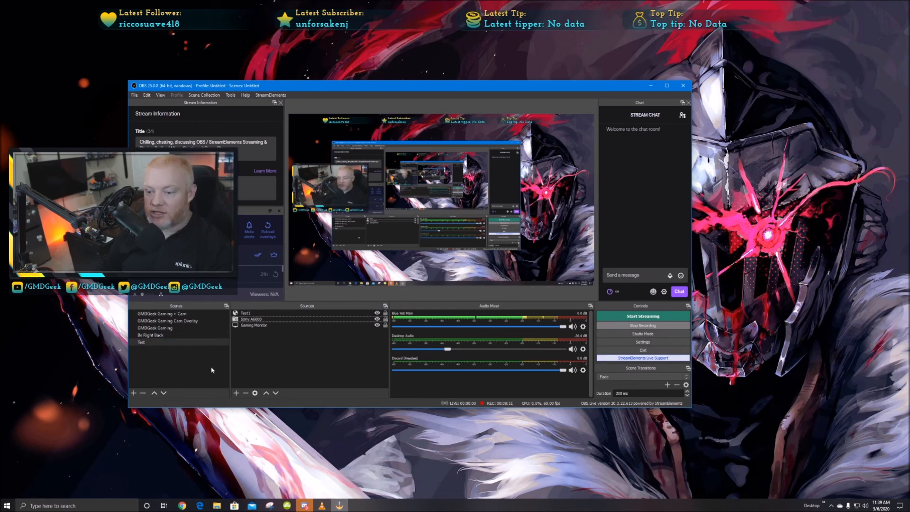
{"action": "left_click", "coordinate": [262, 313]}
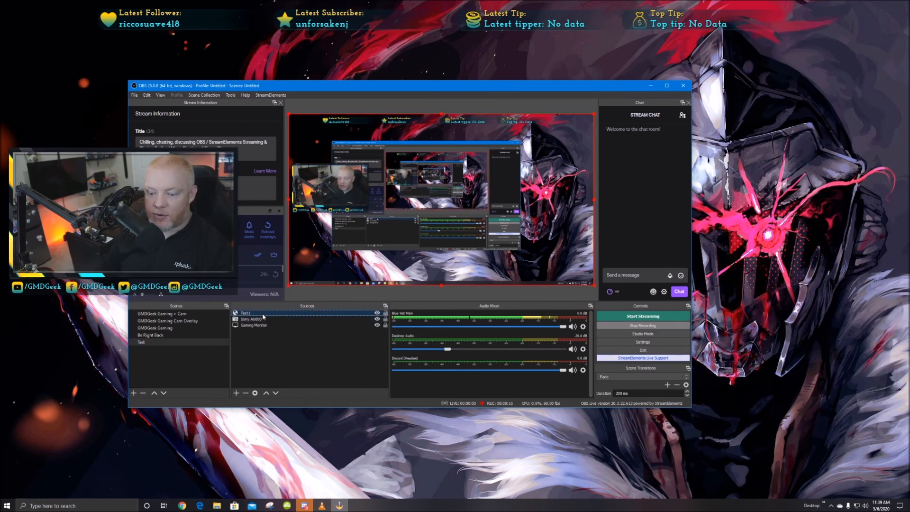